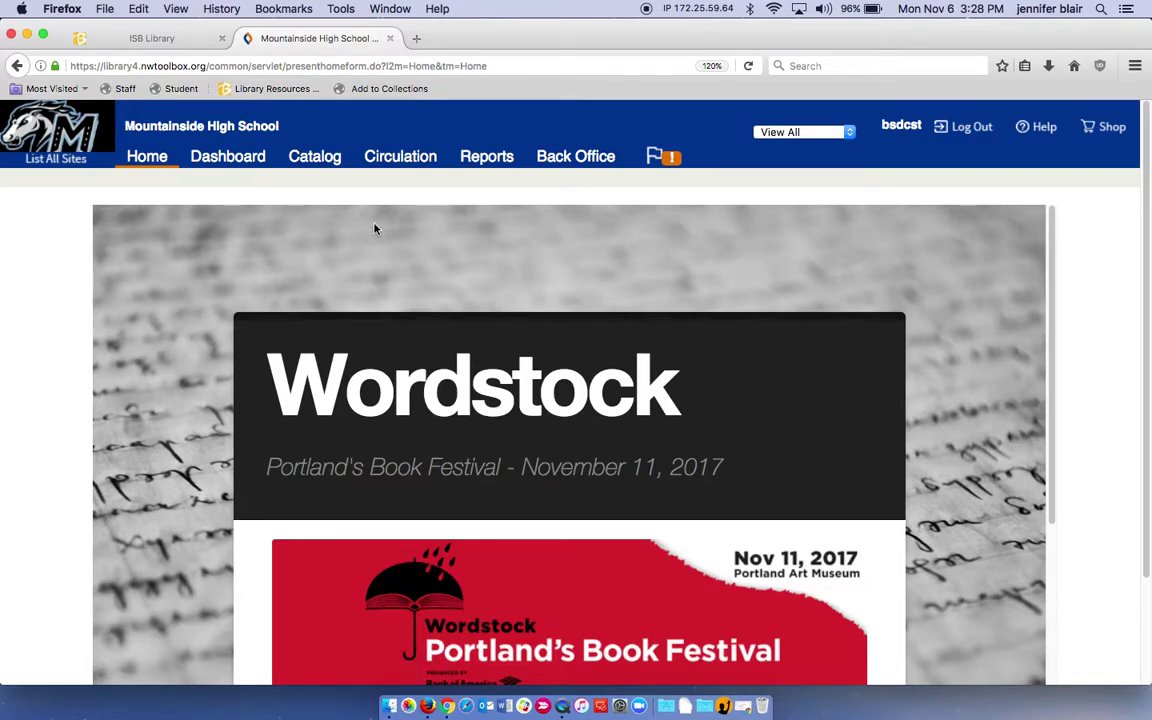
Step: Open the Patron Reports list from the Reports area
{"action": "left_click", "coordinate": [486, 160]}
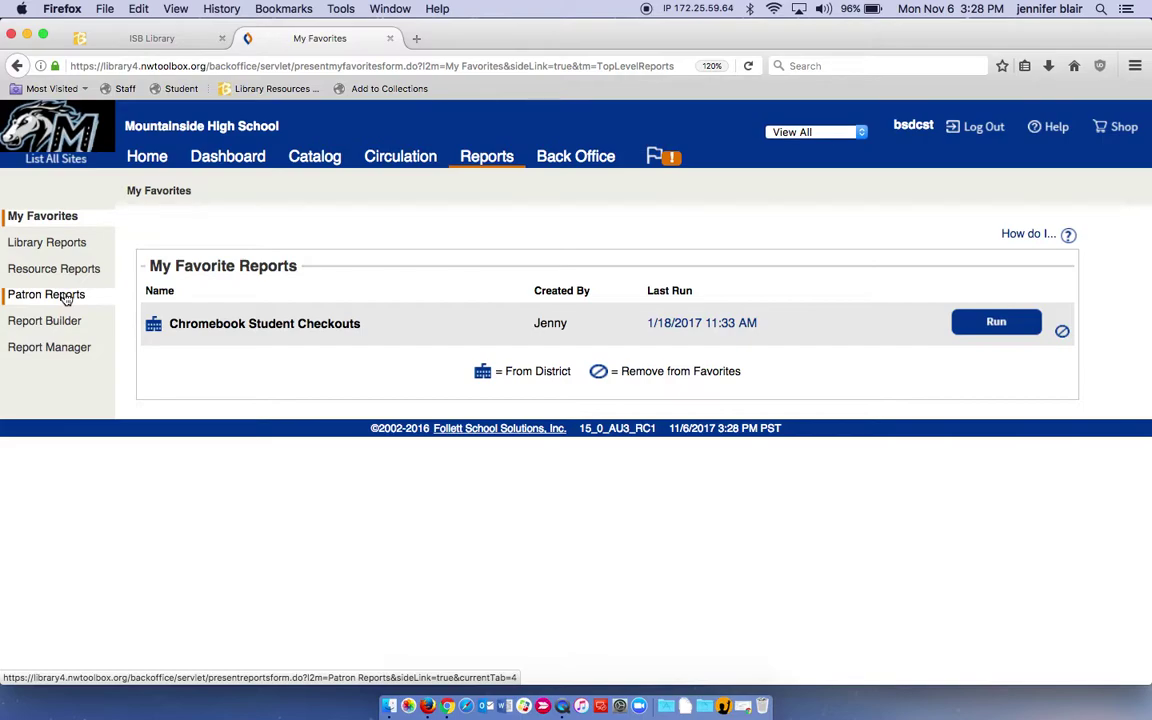
{"action": "left_click", "coordinate": [65, 298]}
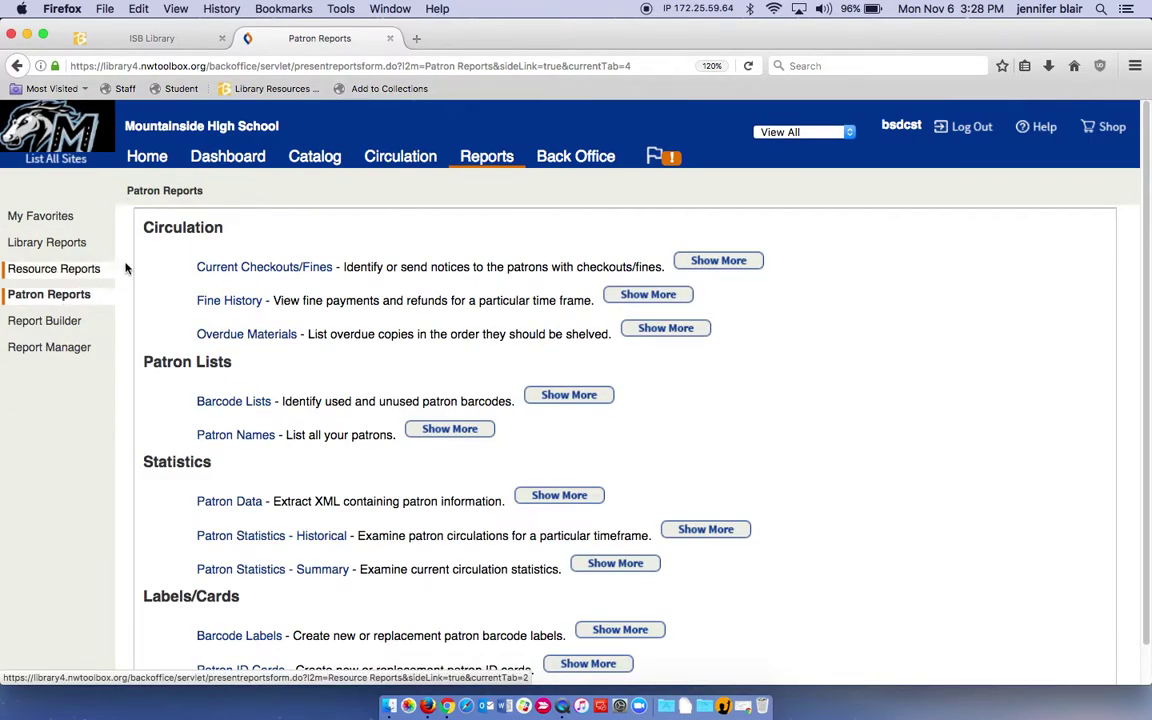
Step: Start a Current Checkouts/Fines report of overdue materials, keeping PDF as the output
{"action": "left_click", "coordinate": [217, 269]}
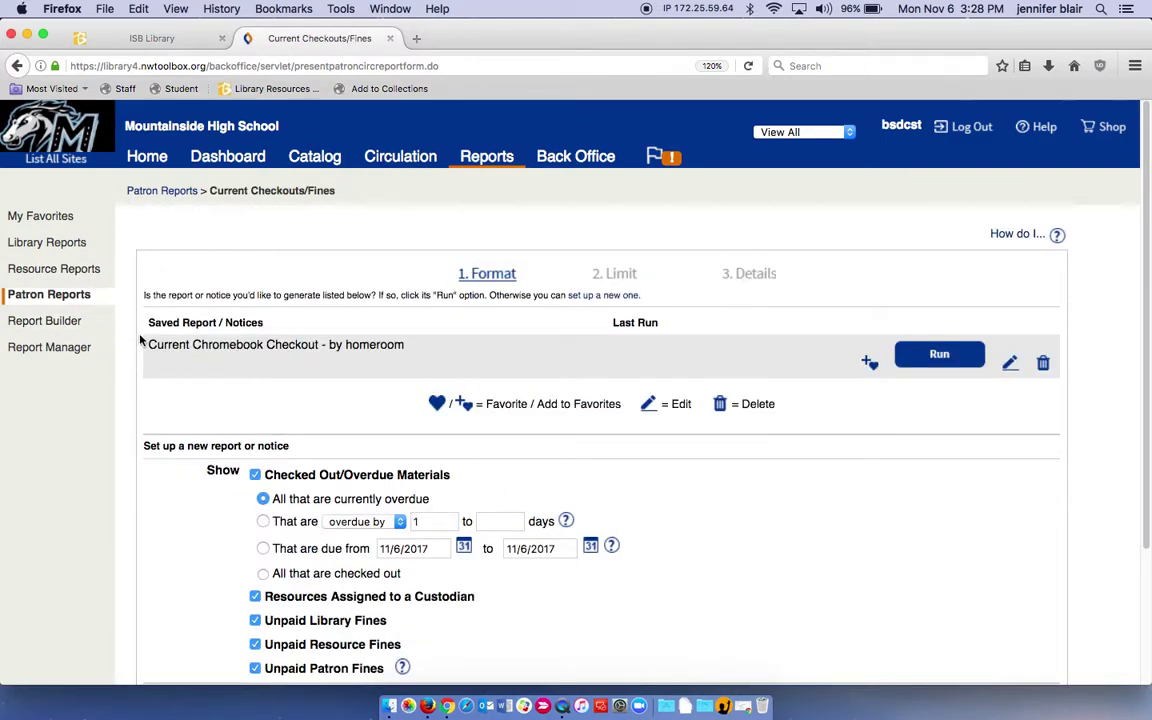
{"action": "scroll", "coordinate": [890, 538], "scroll_direction": "down", "scroll_amount": 3}
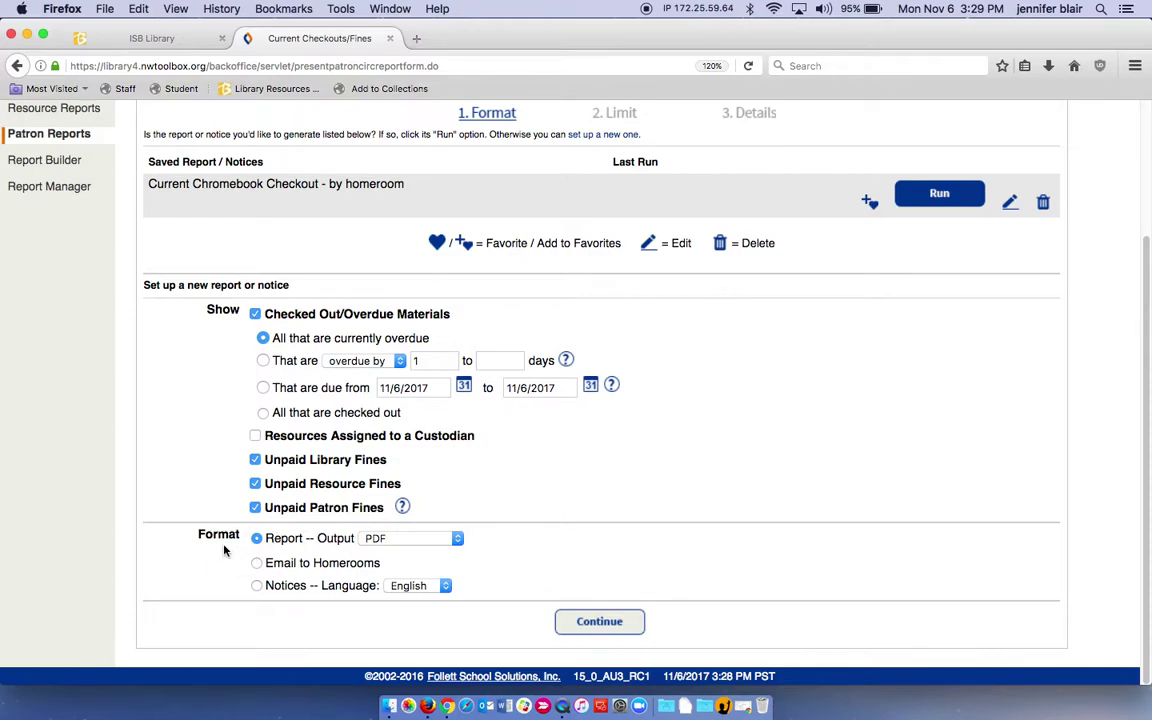
{"action": "left_click", "coordinate": [459, 540]}
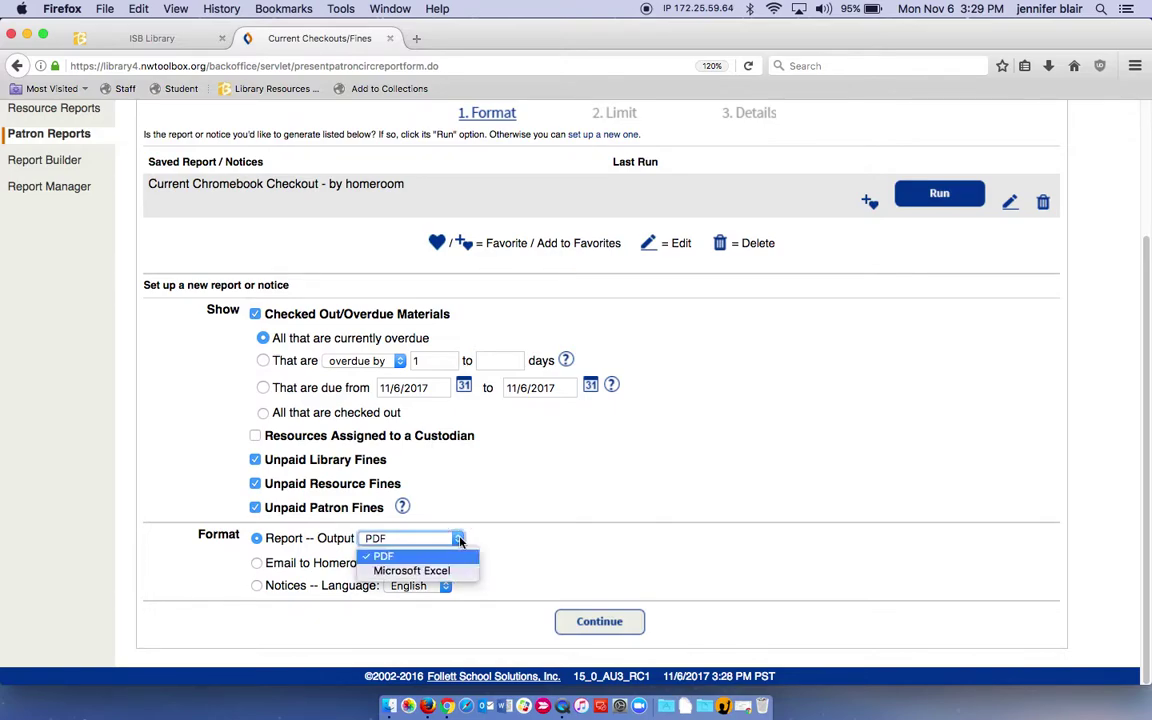
{"action": "left_click", "coordinate": [460, 540]}
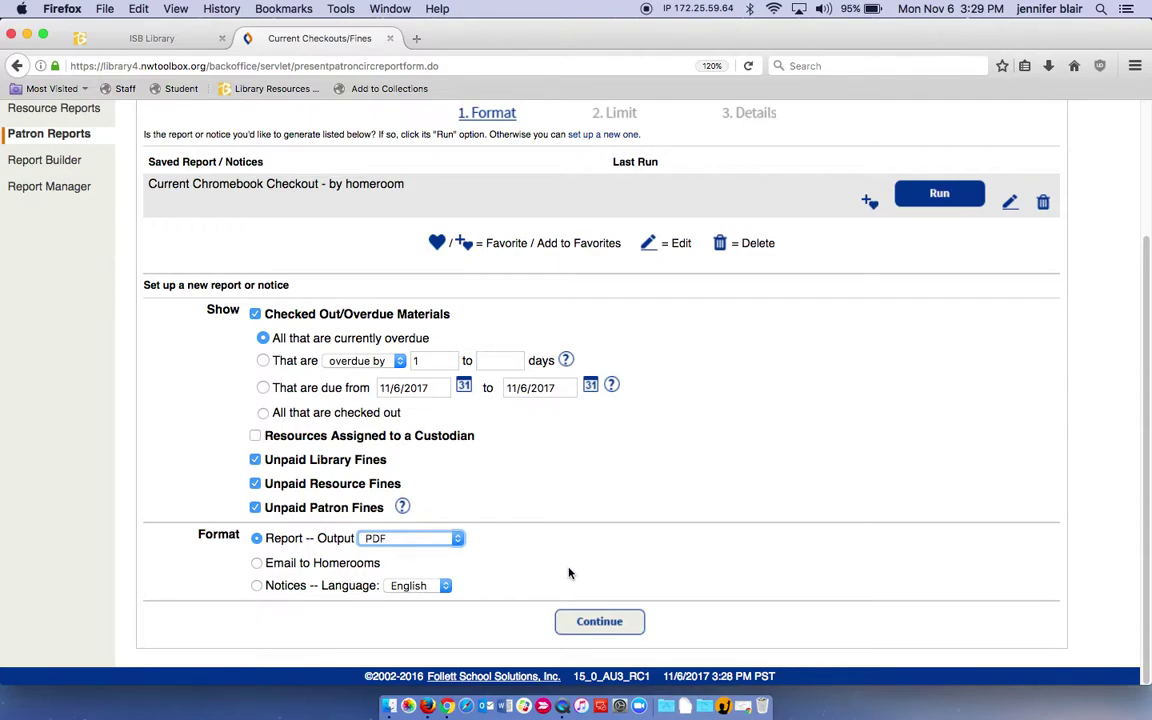
Step: On the Limit step, restrict patron types to 09, 10, 11, 12 and Staff
{"action": "left_click", "coordinate": [586, 622]}
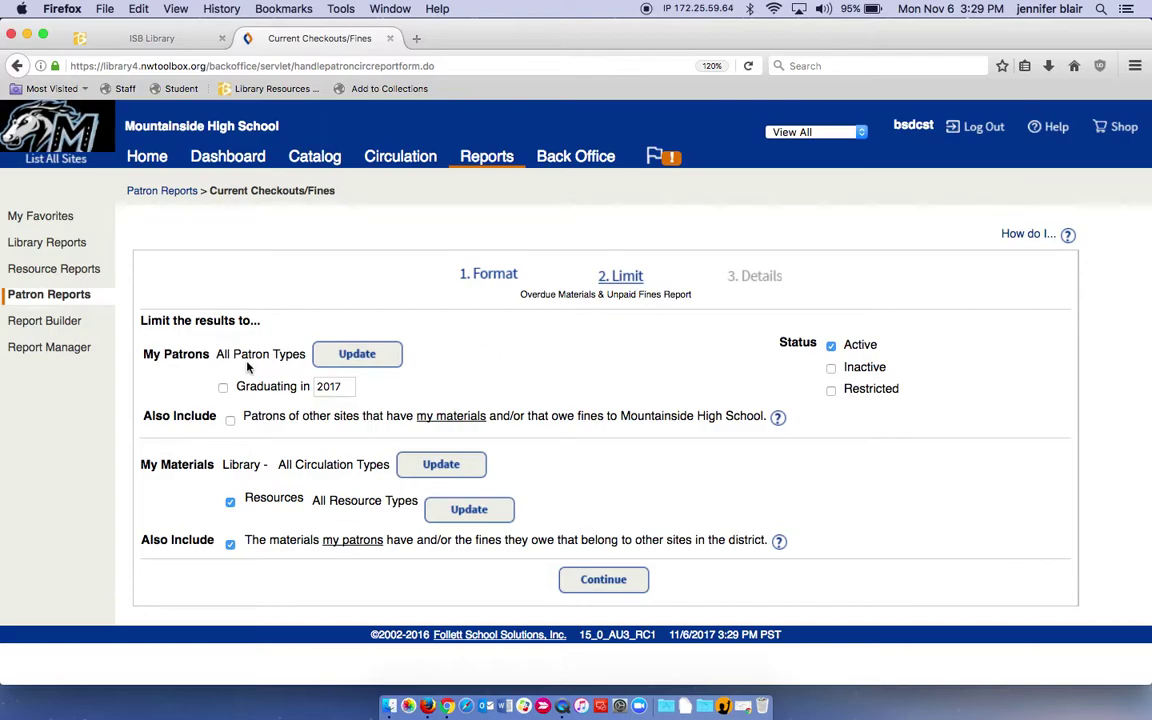
{"action": "left_click", "coordinate": [356, 355]}
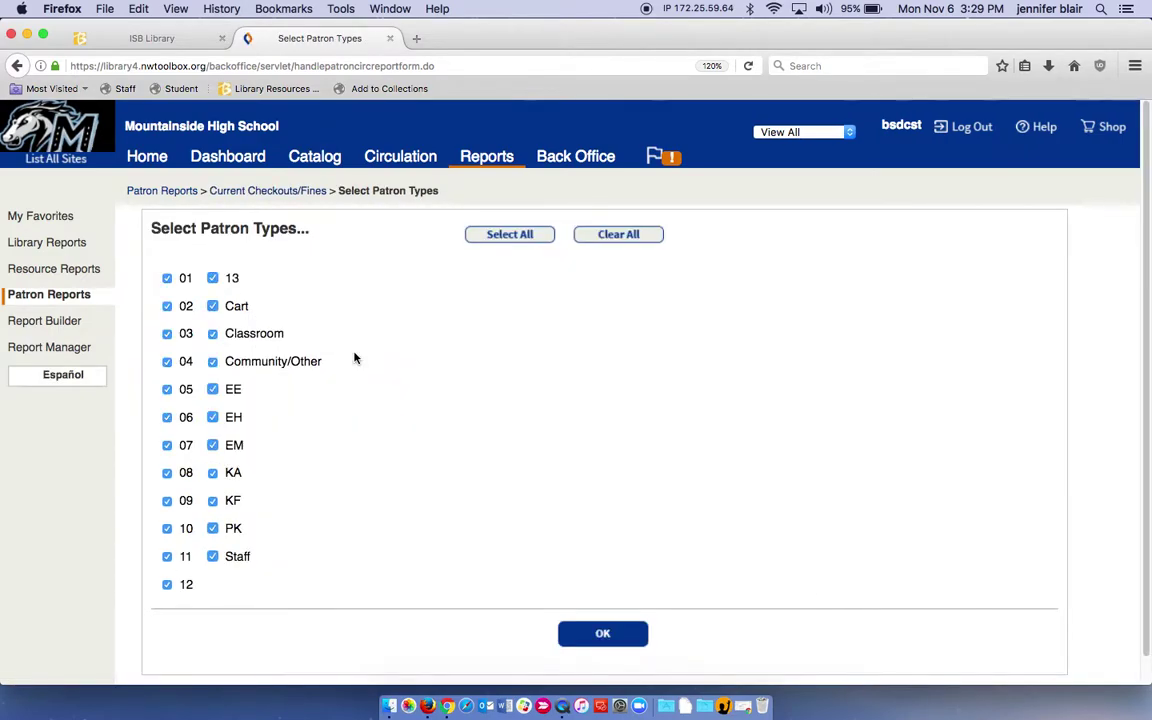
{"action": "left_click", "coordinate": [608, 236]}
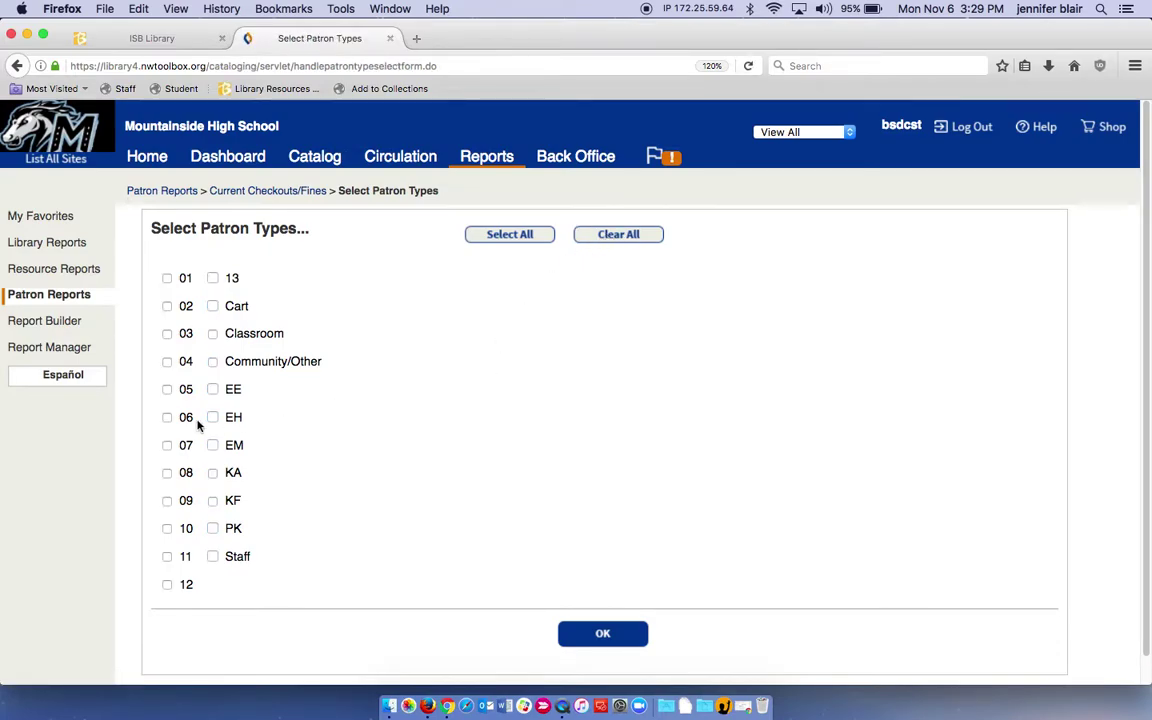
{"action": "left_click", "coordinate": [167, 501]}
{"action": "left_click", "coordinate": [168, 531]}
{"action": "left_click", "coordinate": [167, 557]}
{"action": "left_click", "coordinate": [167, 586]}
{"action": "left_click", "coordinate": [212, 556]}
{"action": "left_click", "coordinate": [582, 634]}
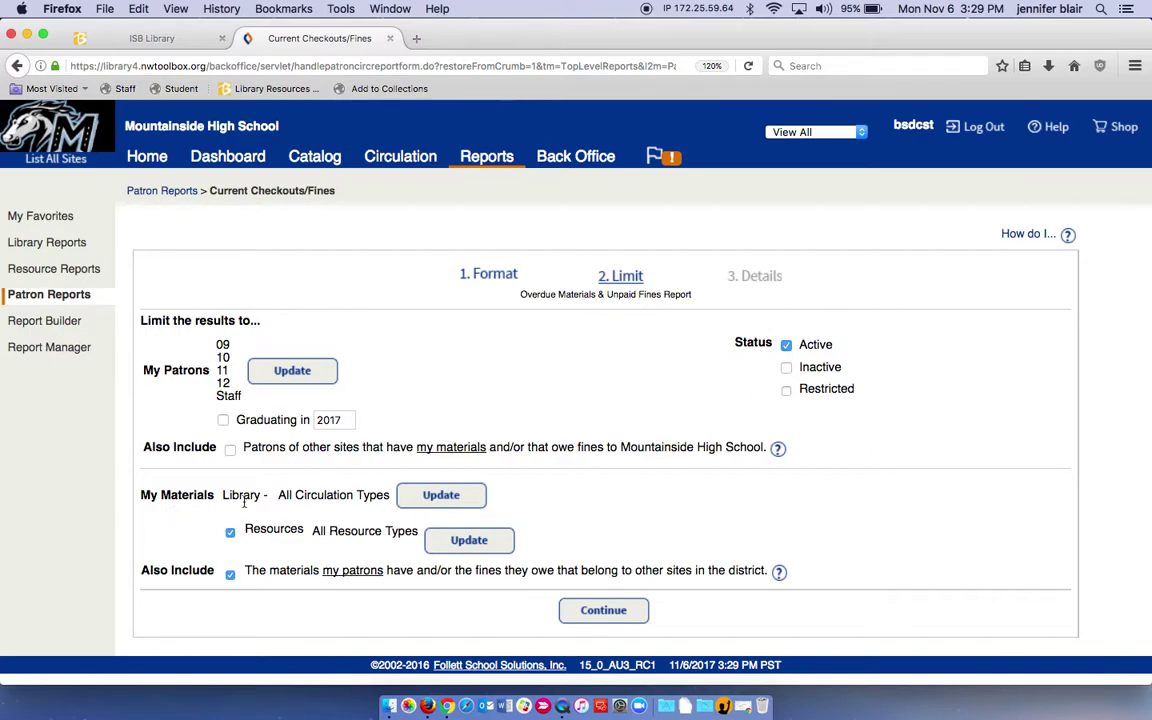
Step: Keep all circulation types and clear every resource type selection
{"action": "left_click", "coordinate": [438, 501]}
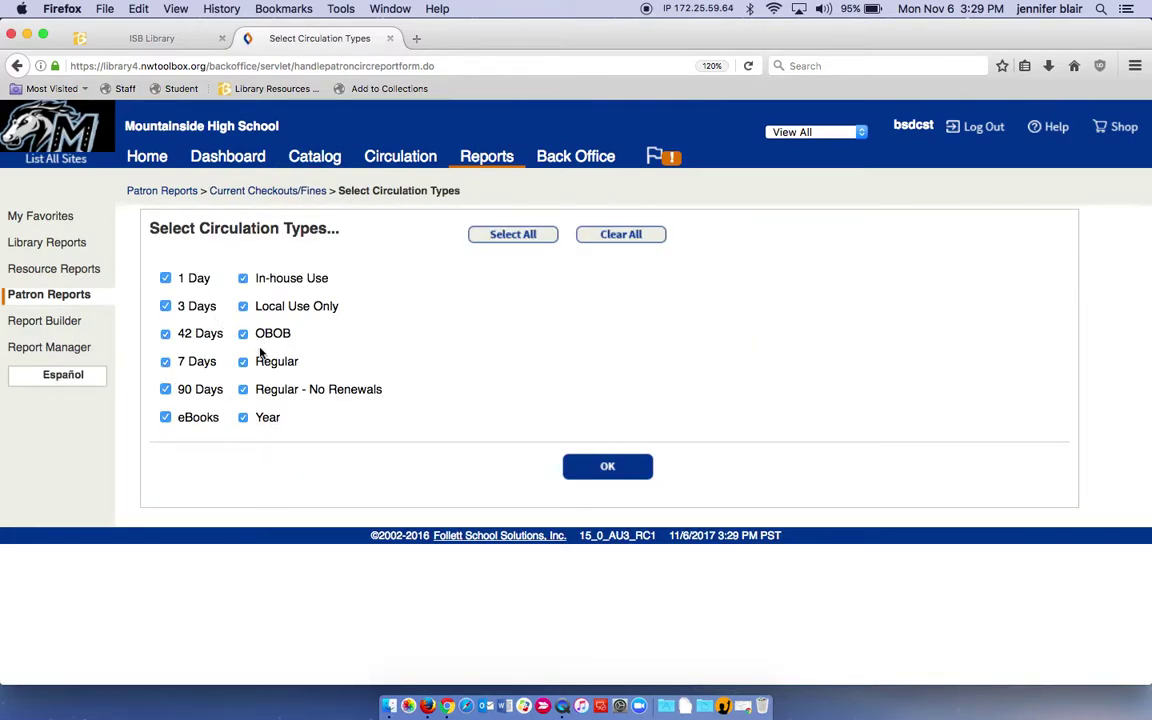
{"action": "left_click", "coordinate": [584, 469]}
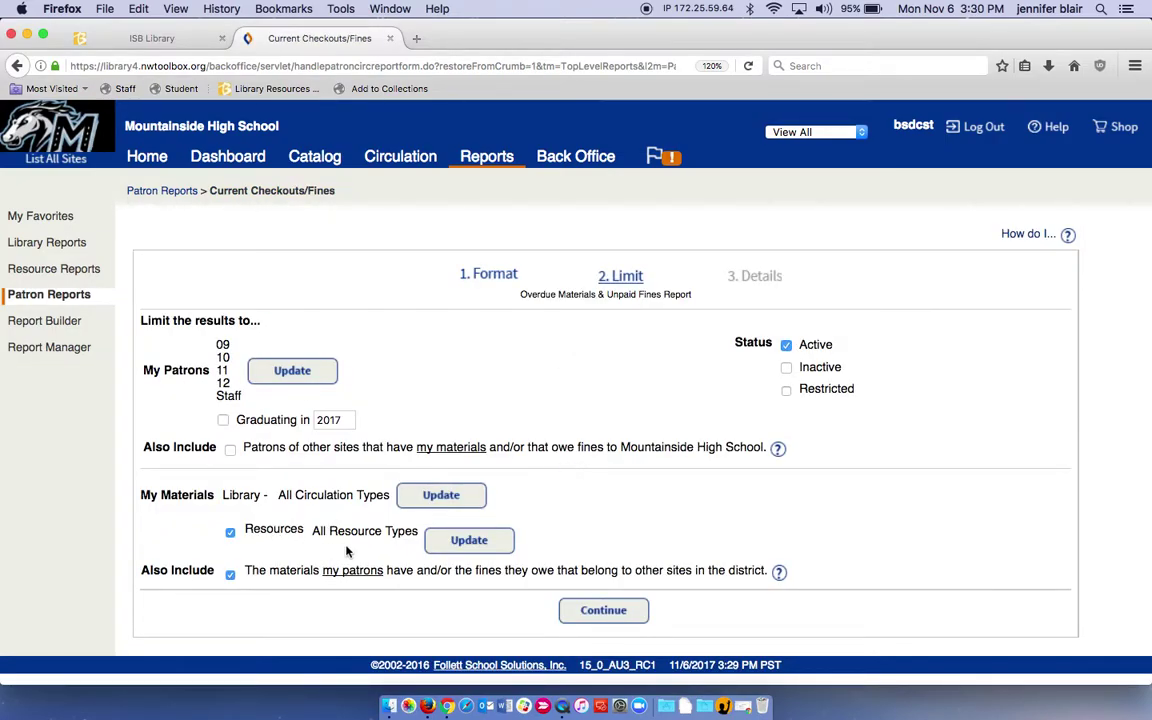
{"action": "left_click", "coordinate": [465, 544]}
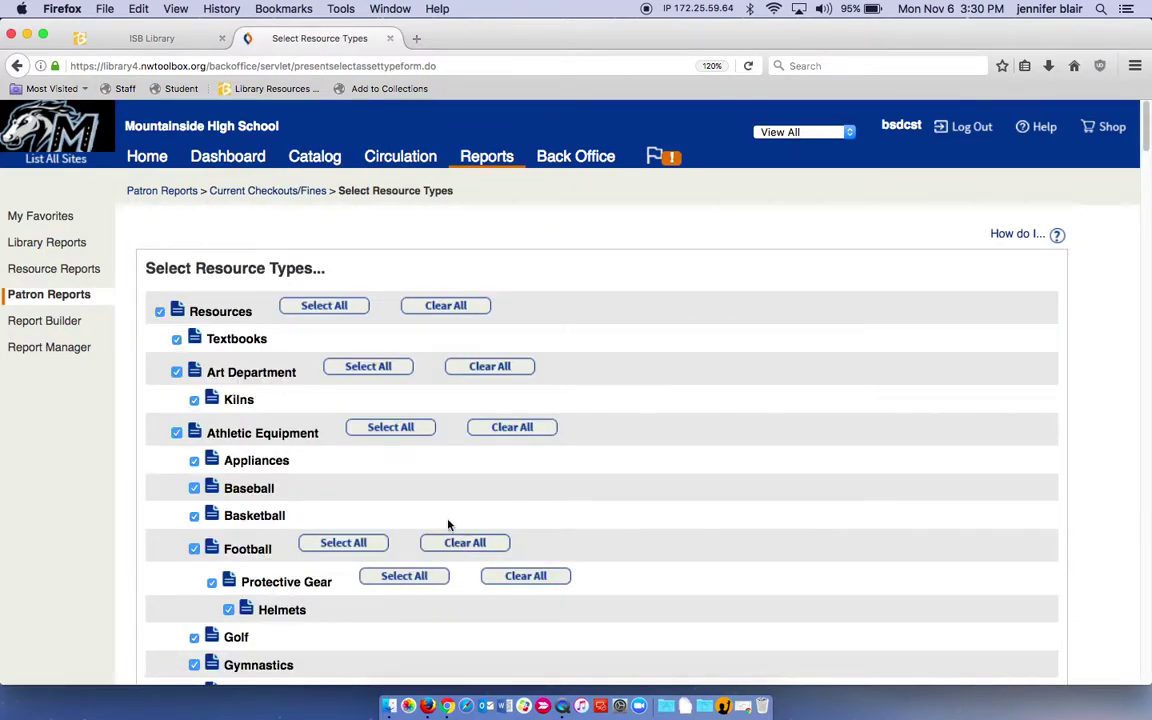
{"action": "scroll", "coordinate": [745, 556], "scroll_direction": "down", "scroll_amount": 5}
{"action": "scroll", "coordinate": [745, 556], "scroll_direction": "up", "scroll_amount": 5}
{"action": "left_click", "coordinate": [446, 305]}
{"action": "scroll", "coordinate": [688, 316], "scroll_direction": "up", "scroll_amount": 2}
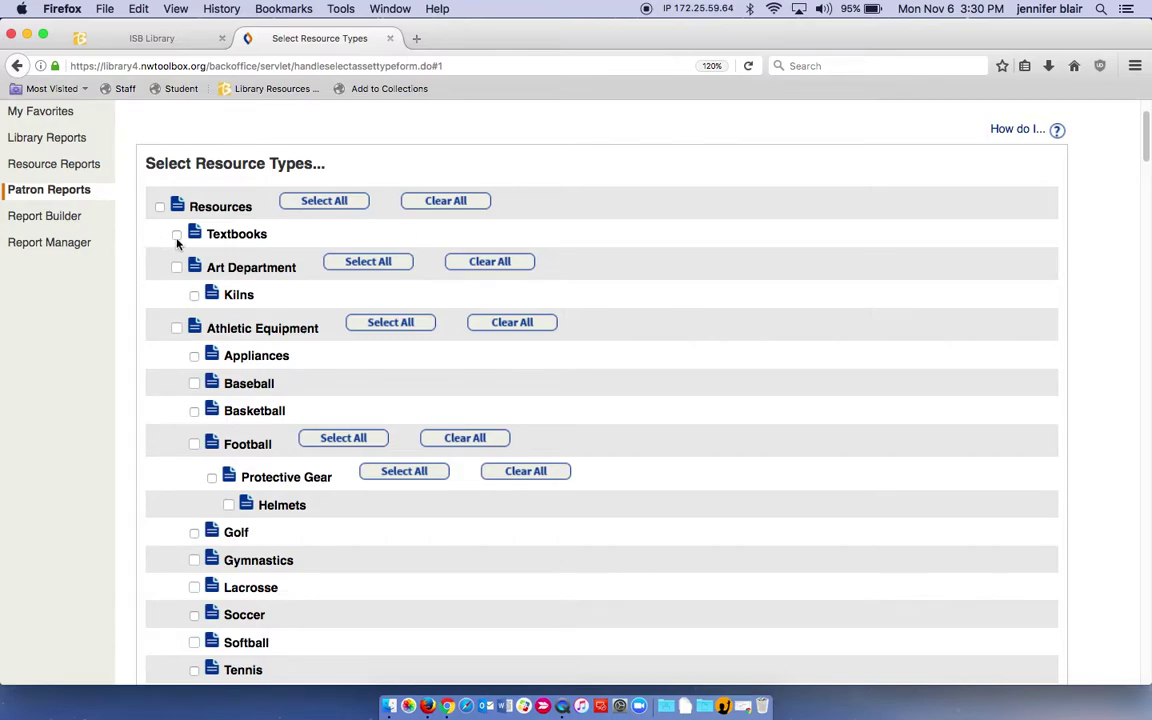
Step: Select Textbooks and Chromebooks as the report's resource types
{"action": "left_click", "coordinate": [176, 236]}
{"action": "scroll", "coordinate": [748, 417], "scroll_direction": "down", "scroll_amount": 8}
{"action": "scroll", "coordinate": [749, 418], "scroll_direction": "down", "scroll_amount": 14}
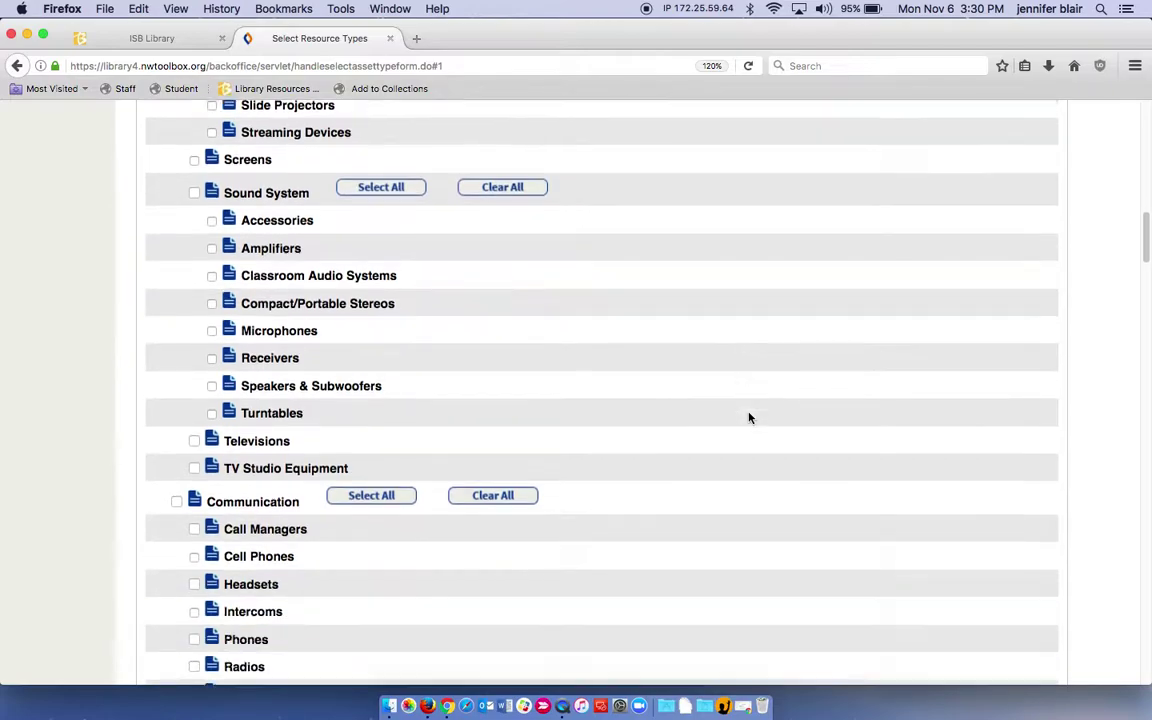
{"action": "scroll", "coordinate": [750, 418], "scroll_direction": "down", "scroll_amount": 3}
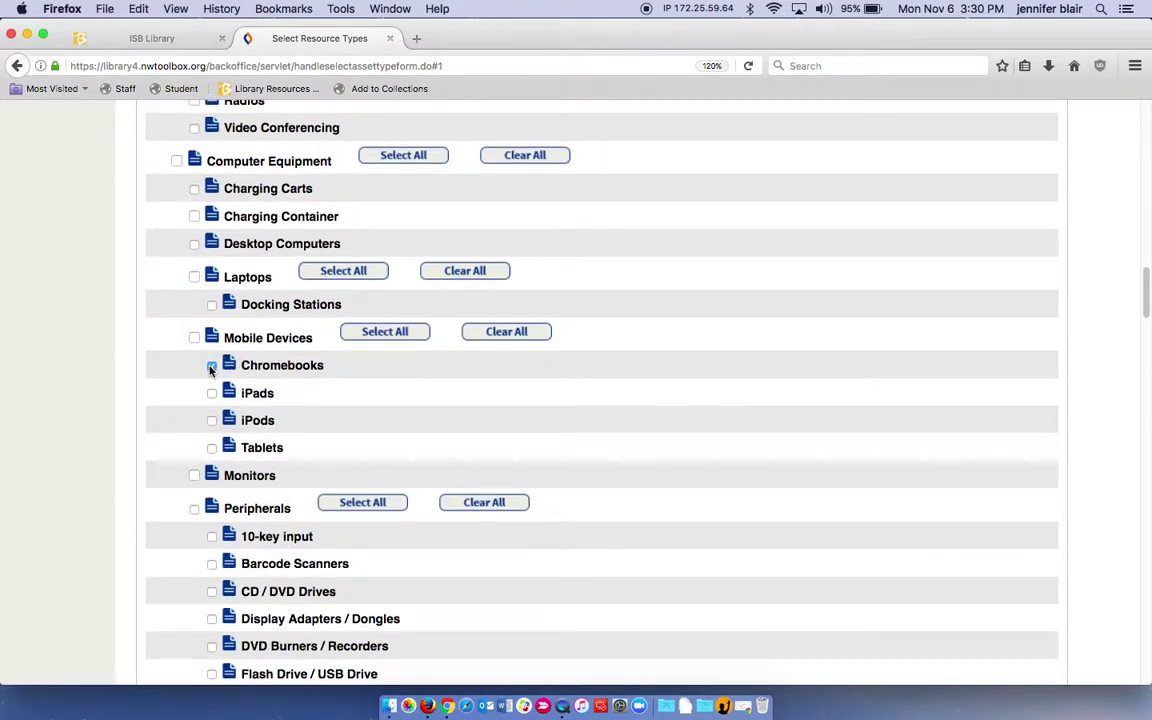
{"action": "scroll", "coordinate": [785, 498], "scroll_direction": "down", "scroll_amount": 20}
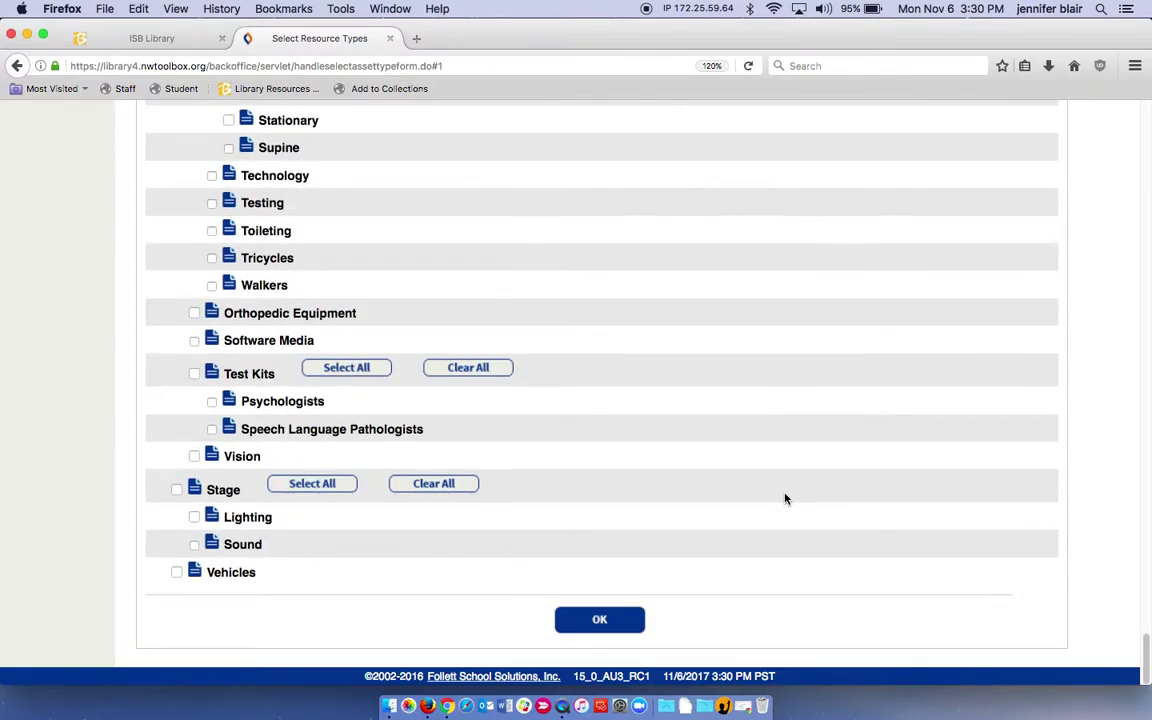
{"action": "left_click", "coordinate": [604, 621]}
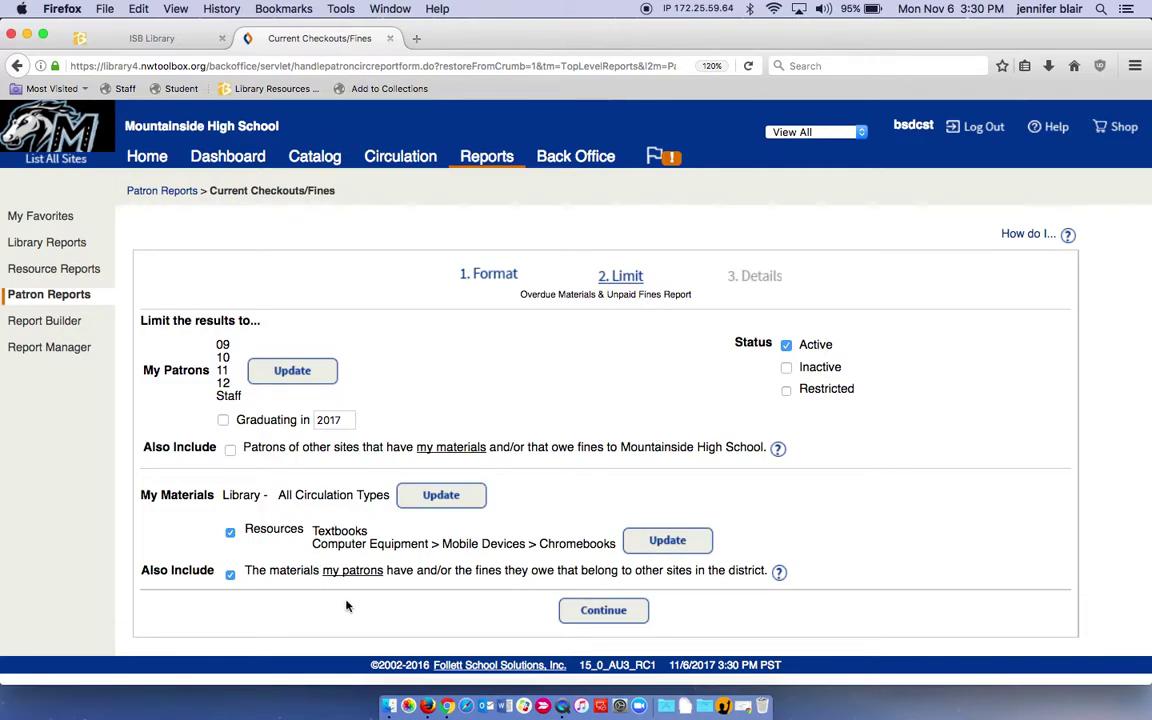
Step: Sort and group the report by Homeroom, from the first to the last homeroom
{"action": "left_click", "coordinate": [595, 614]}
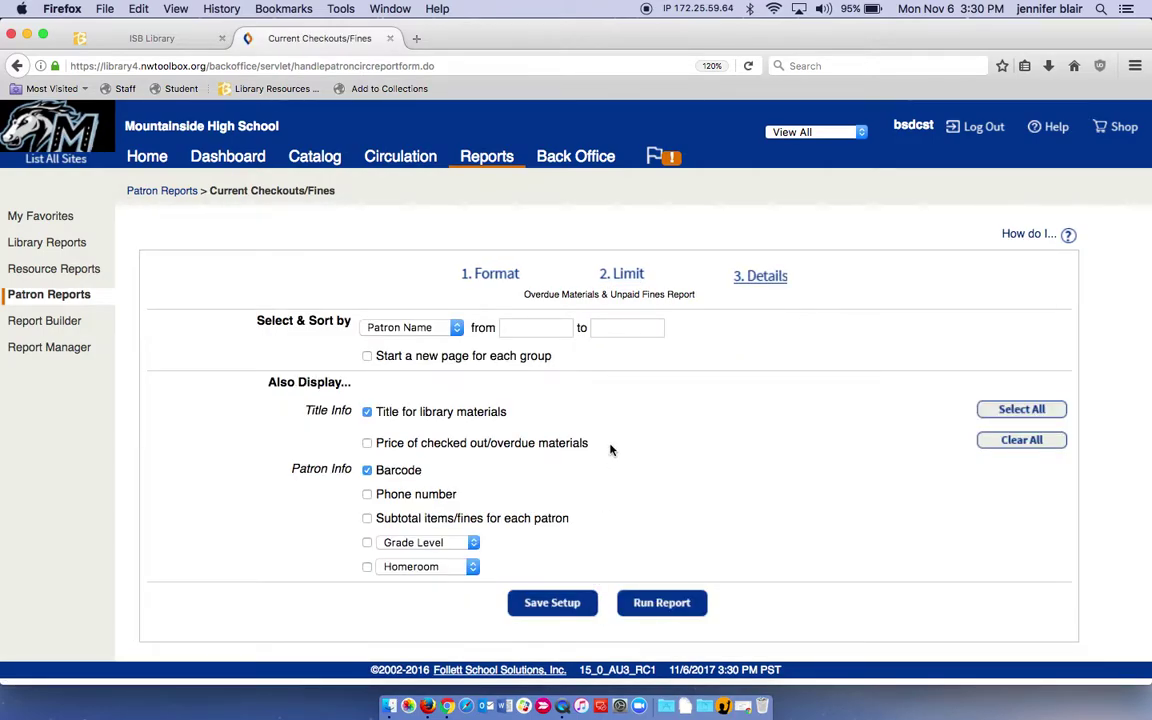
{"action": "left_click", "coordinate": [457, 331]}
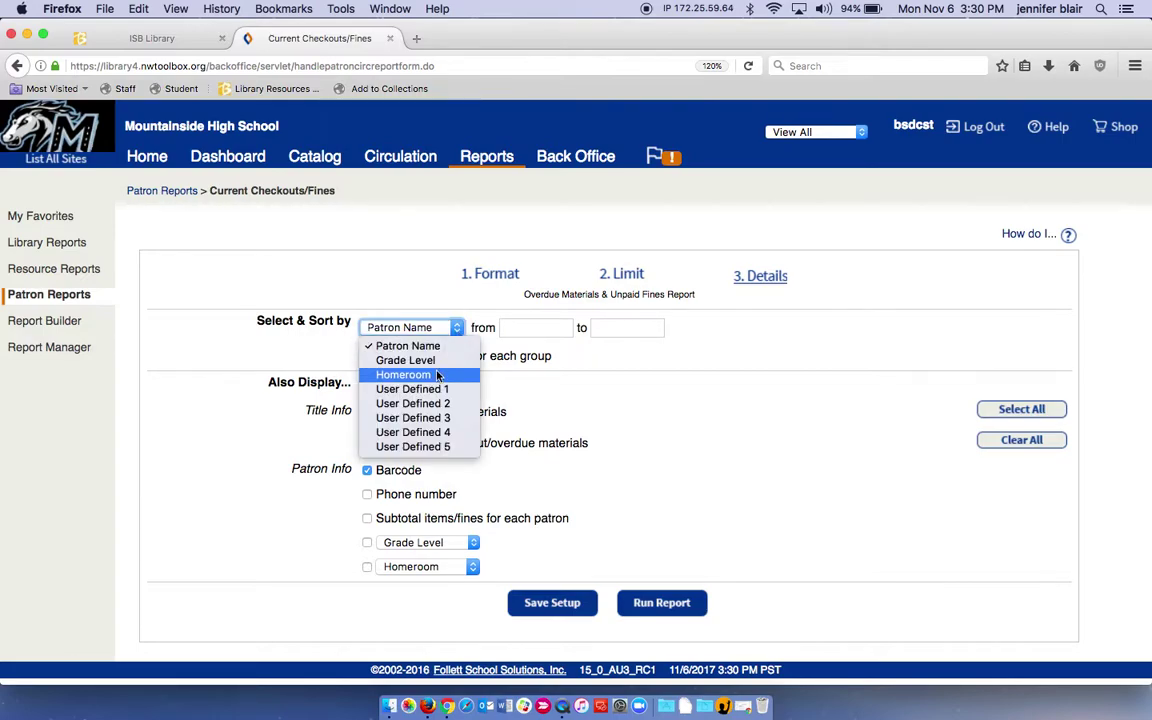
{"action": "left_click", "coordinate": [434, 376]}
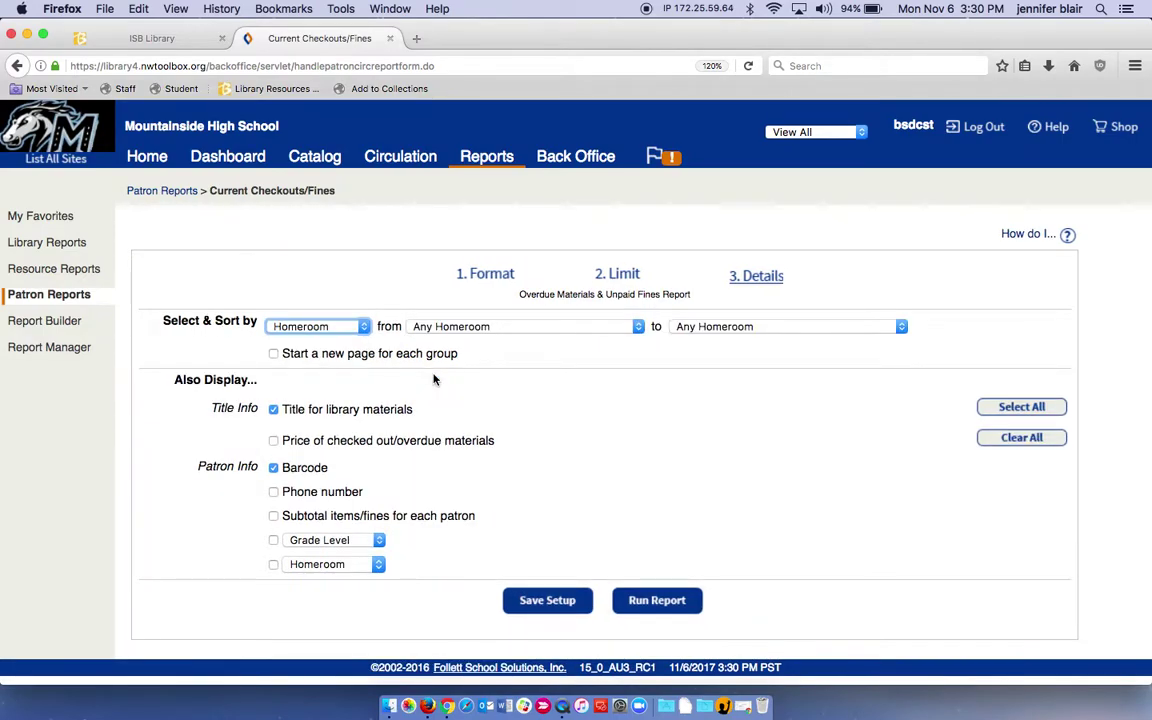
{"action": "left_click", "coordinate": [639, 328]}
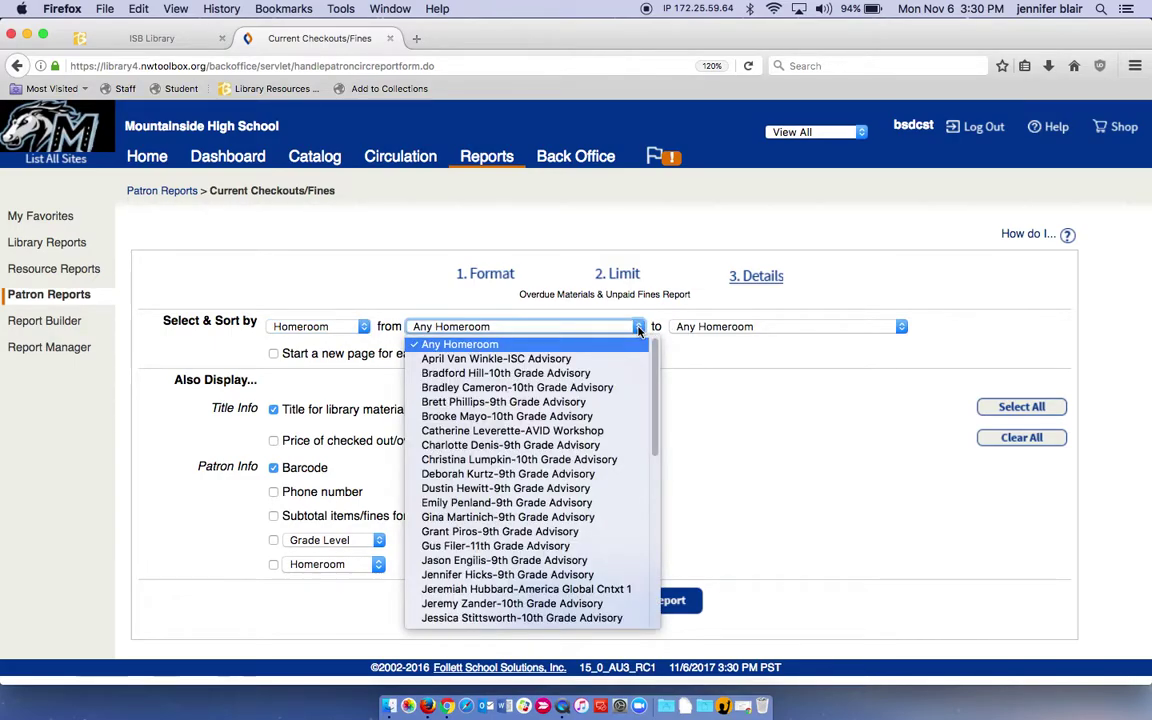
{"action": "left_click", "coordinate": [571, 360]}
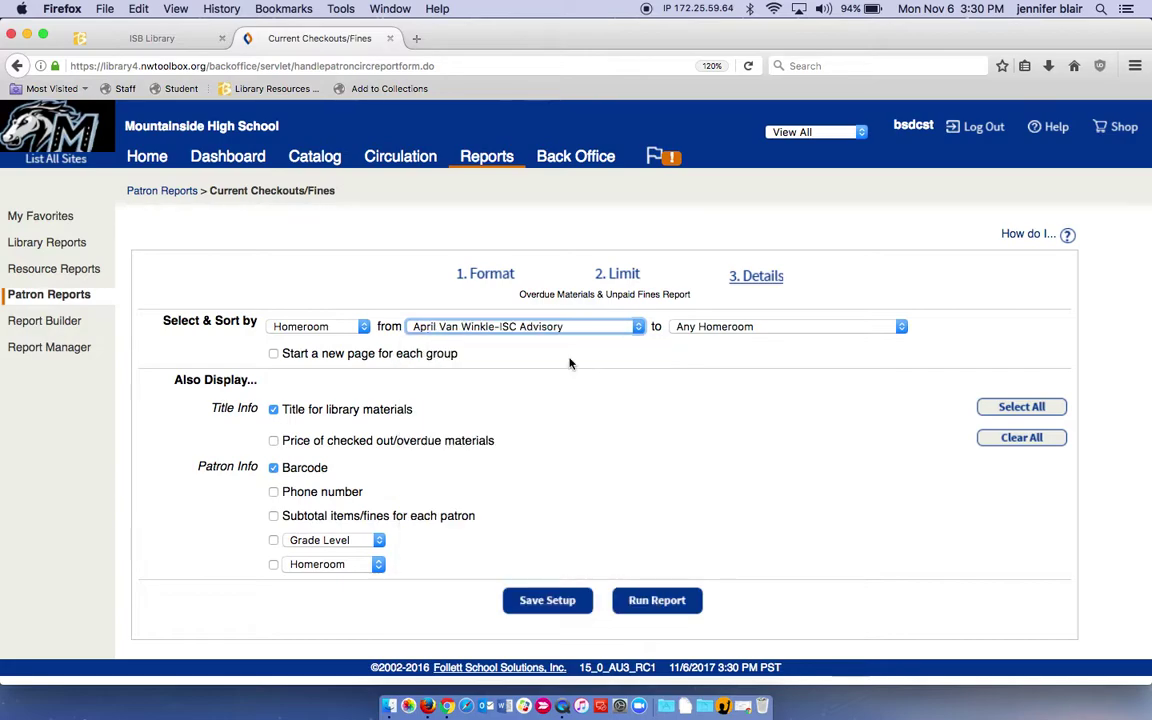
{"action": "left_click", "coordinate": [830, 326]}
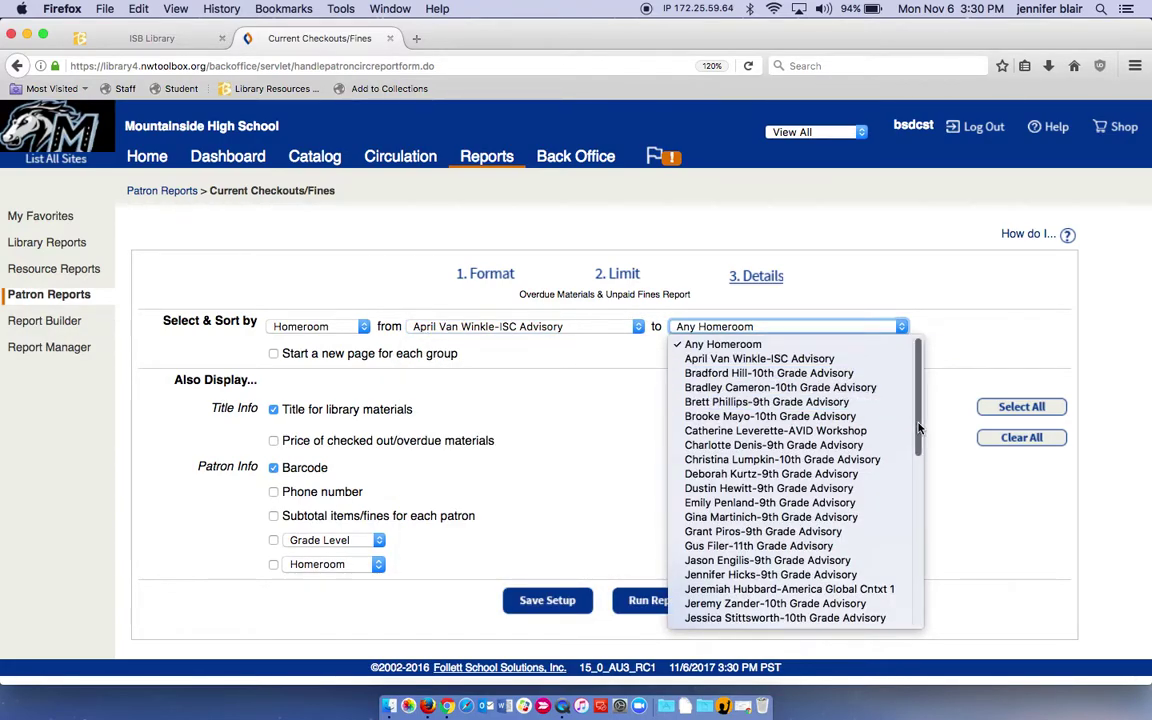
{"action": "left_click_drag", "start_coordinate": [918, 415], "coordinate": [943, 620]}
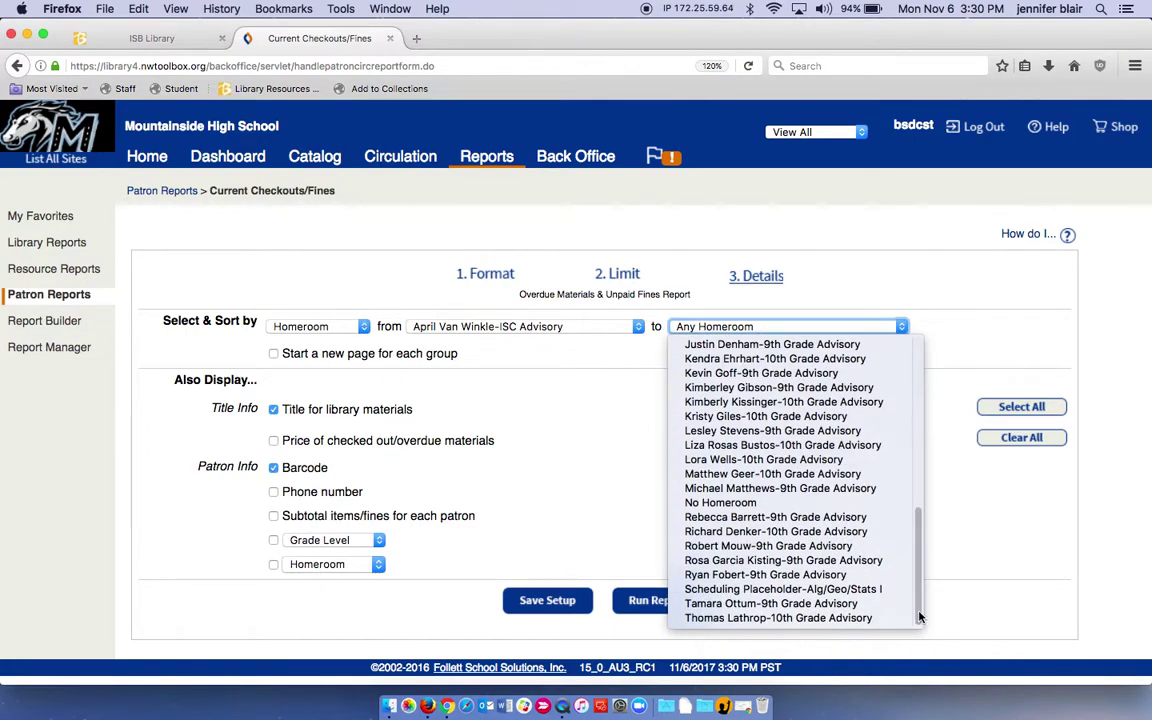
{"action": "left_click", "coordinate": [858, 619]}
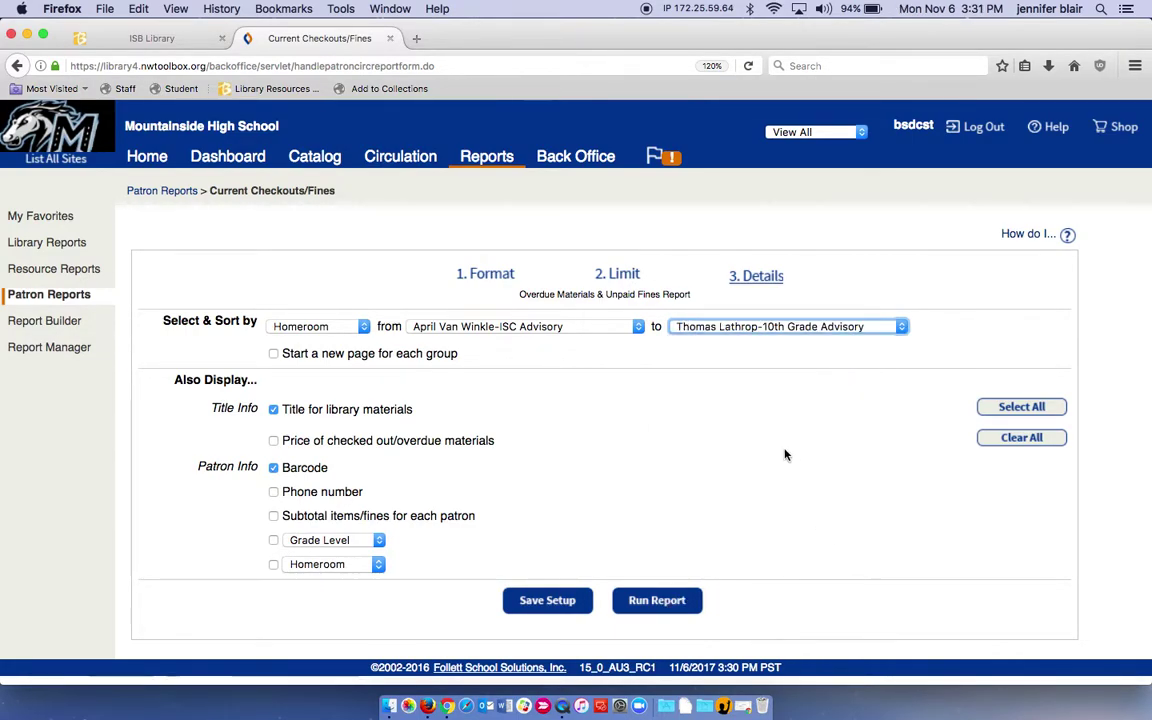
Step: Start each homeroom on a new page and show price, grade level and homeroom
{"action": "left_click", "coordinate": [273, 353]}
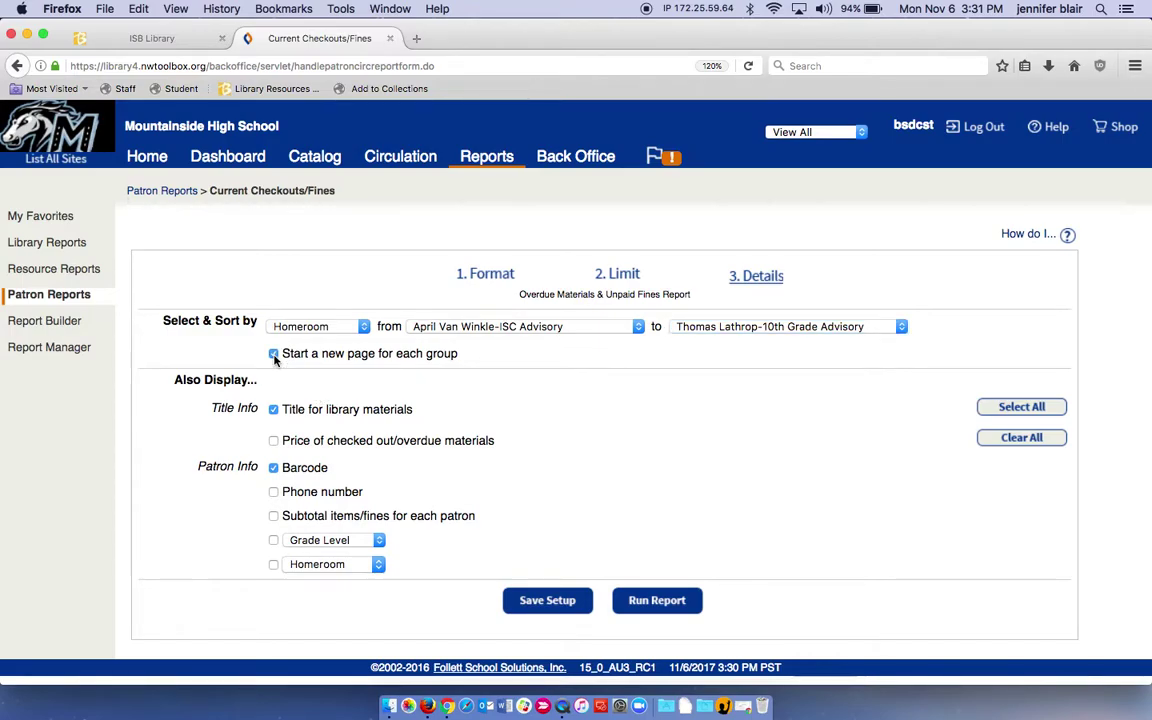
{"action": "left_click", "coordinate": [275, 443]}
{"action": "left_click", "coordinate": [274, 541]}
{"action": "left_click", "coordinate": [274, 565]}
Step: Begin saving the setup under the name 'Overdues - by homeroom - printed'
{"action": "left_click", "coordinate": [536, 601]}
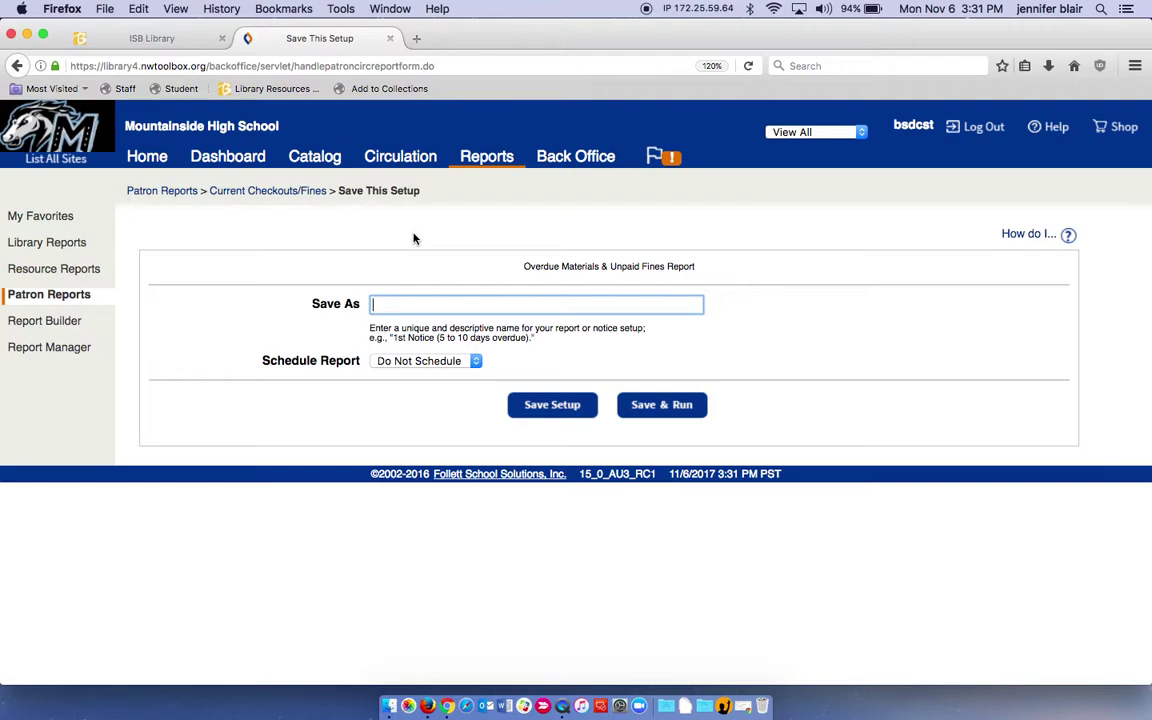
{"action": "type", "text": "Overdu"}
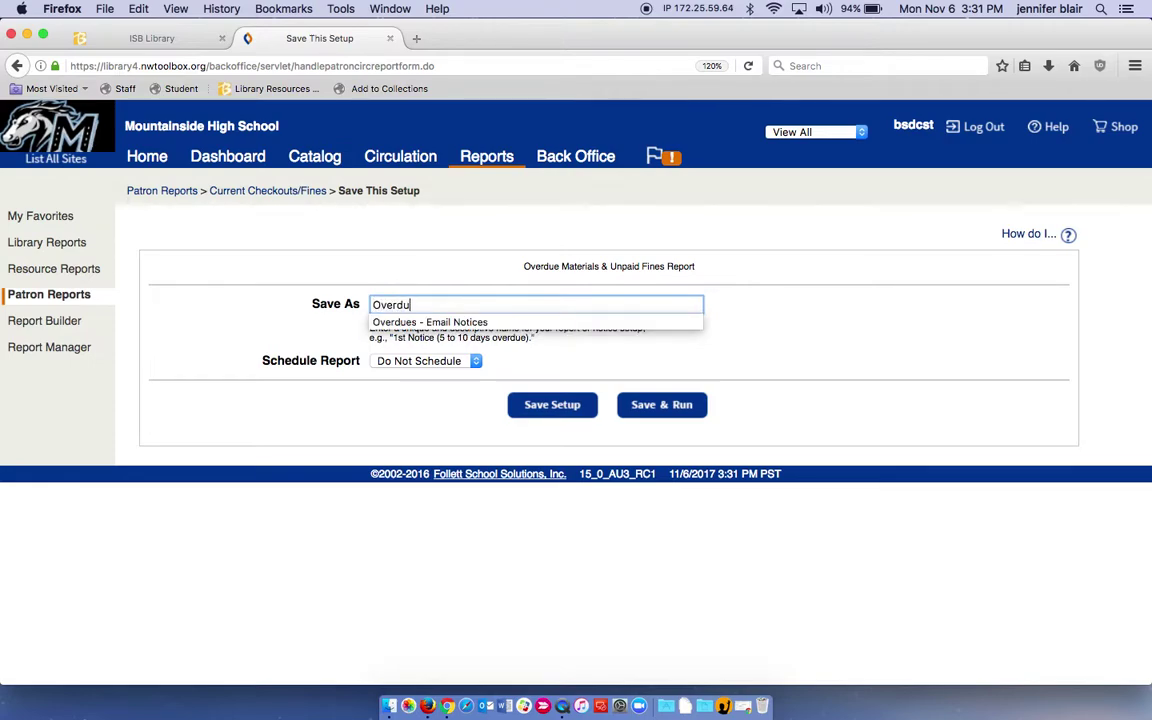
{"action": "type", "text": "es - by homeroo"}
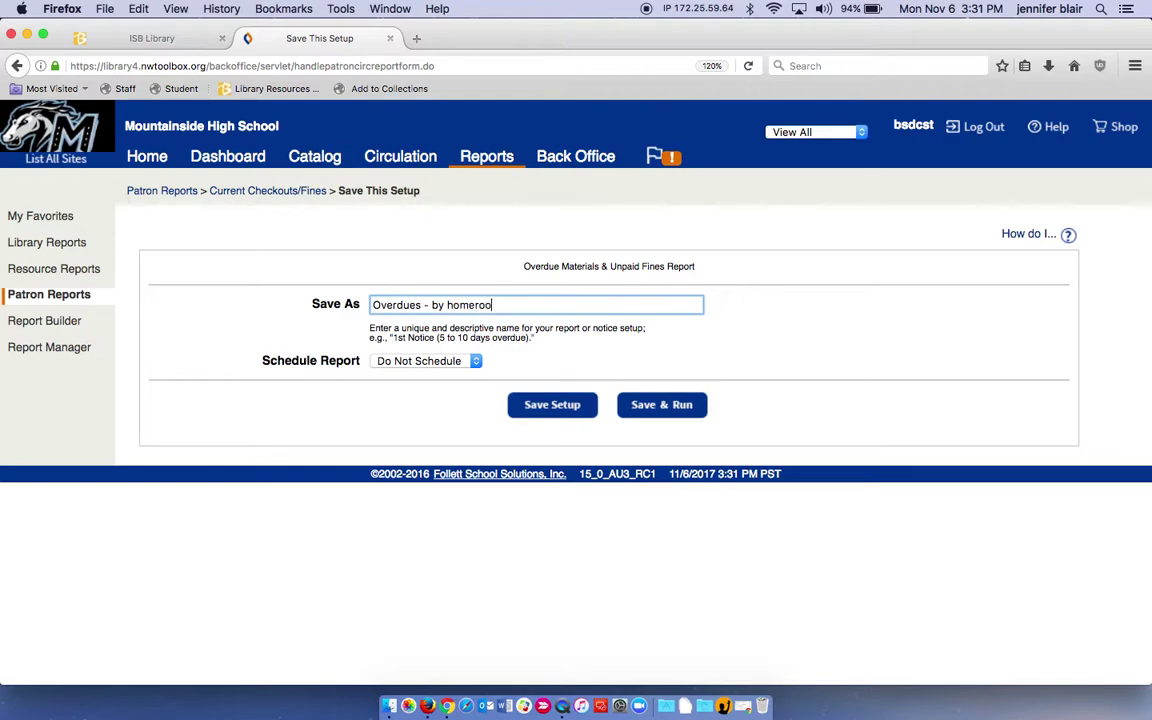
{"action": "type", "text": "m - printed"}
Step: Save and run the report, refresh the job list, and review the 65-page PDF
{"action": "left_click", "coordinate": [655, 410]}
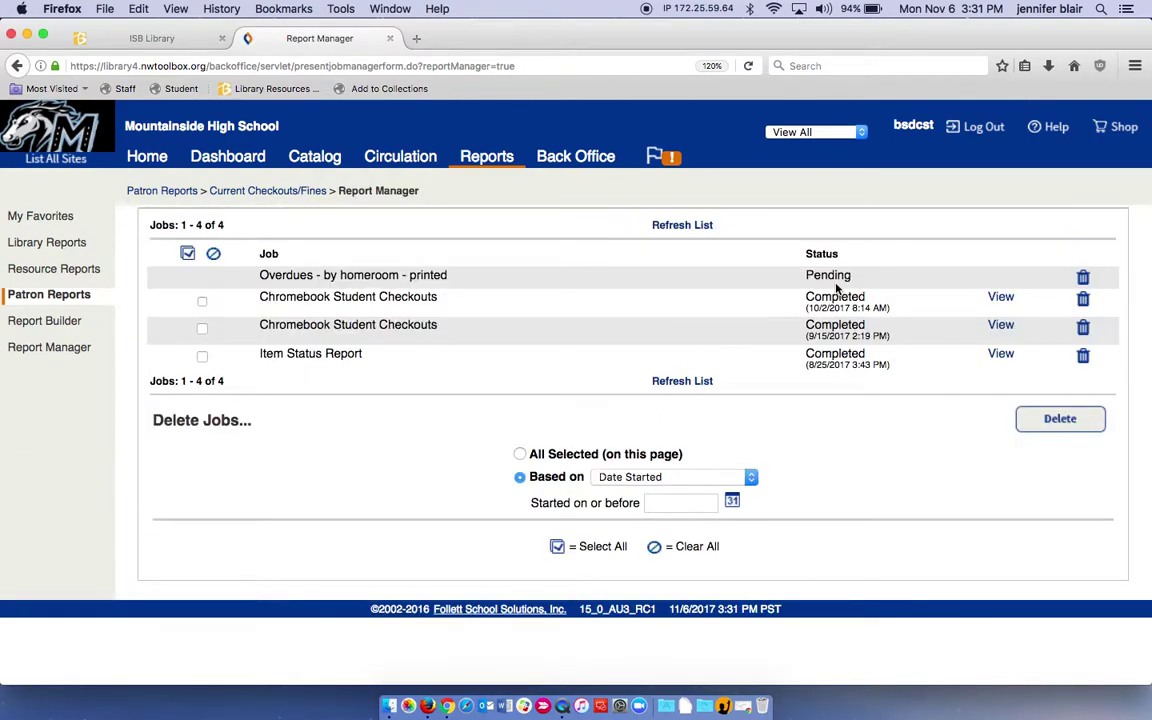
{"action": "left_click", "coordinate": [670, 226]}
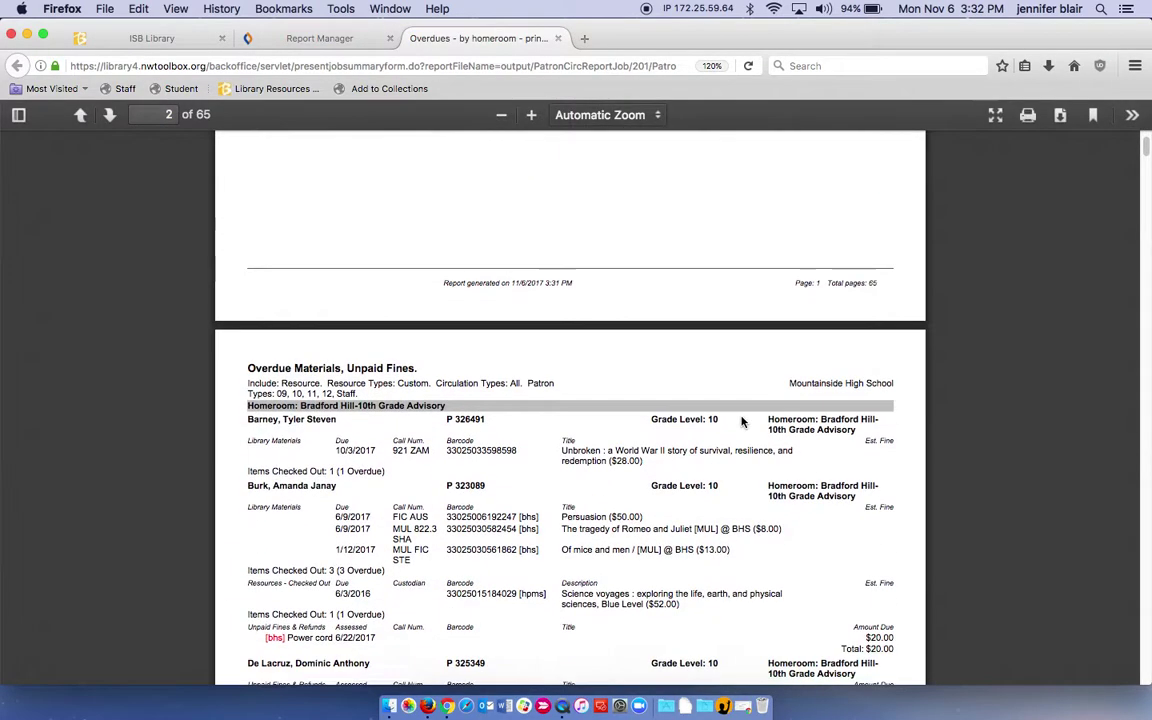
{"action": "scroll", "coordinate": [741, 421], "scroll_direction": "down", "scroll_amount": 10}
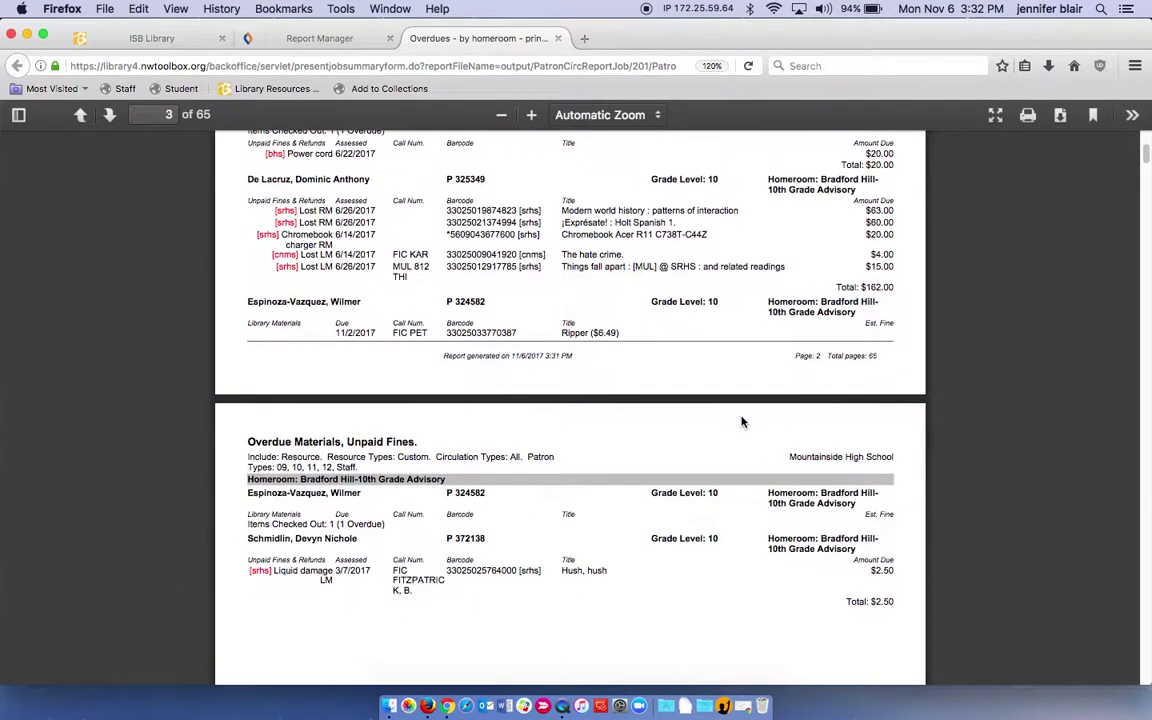
{"action": "scroll", "coordinate": [741, 421], "scroll_direction": "down", "scroll_amount": 5}
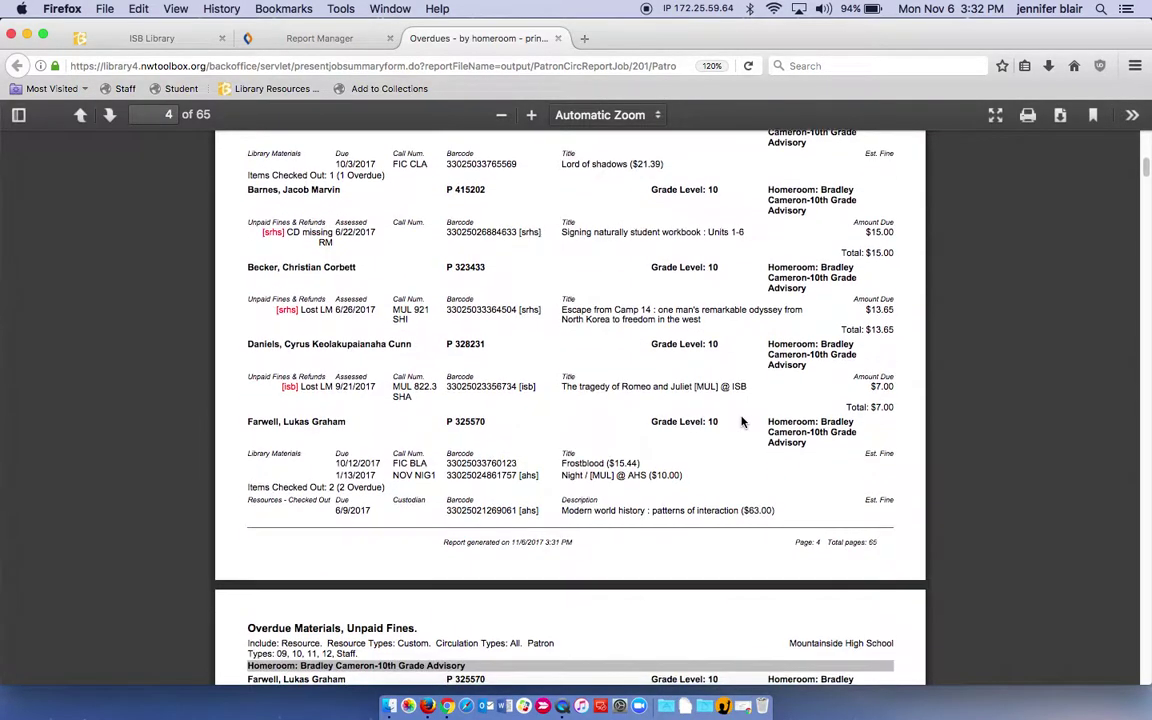
{"action": "scroll", "coordinate": [741, 421], "scroll_direction": "up", "scroll_amount": 20}
{"action": "scroll", "coordinate": [741, 421], "scroll_direction": "up", "scroll_amount": 2}
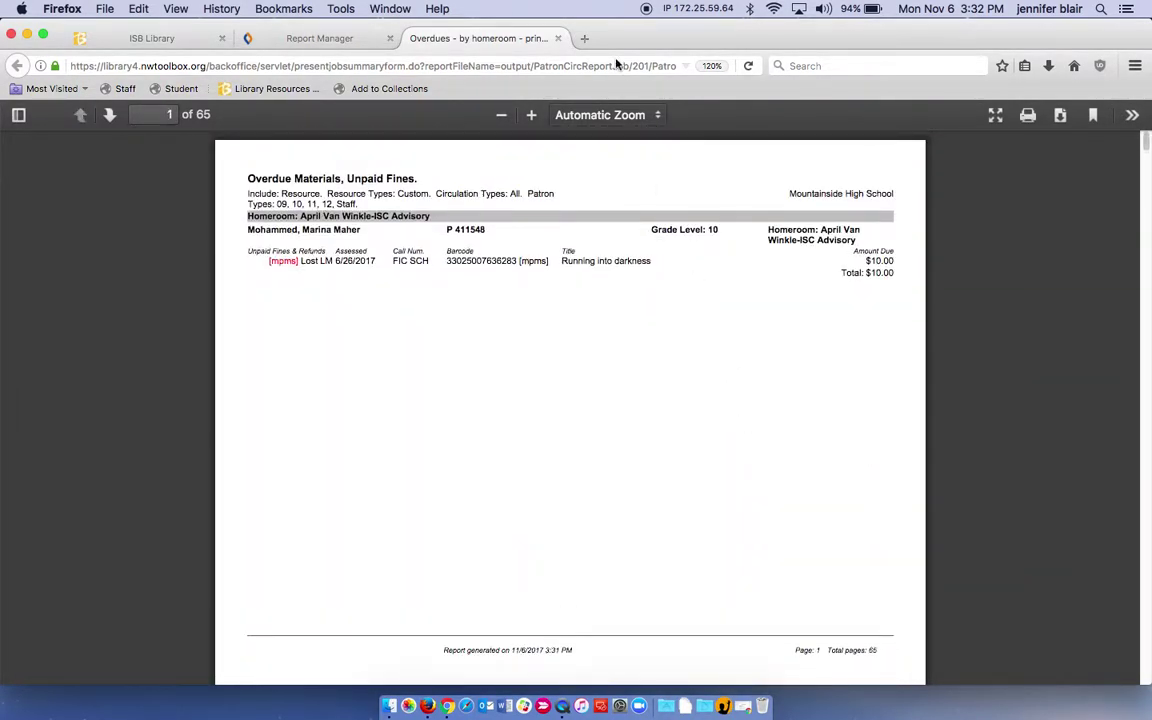
{"action": "left_click", "coordinate": [558, 39]}
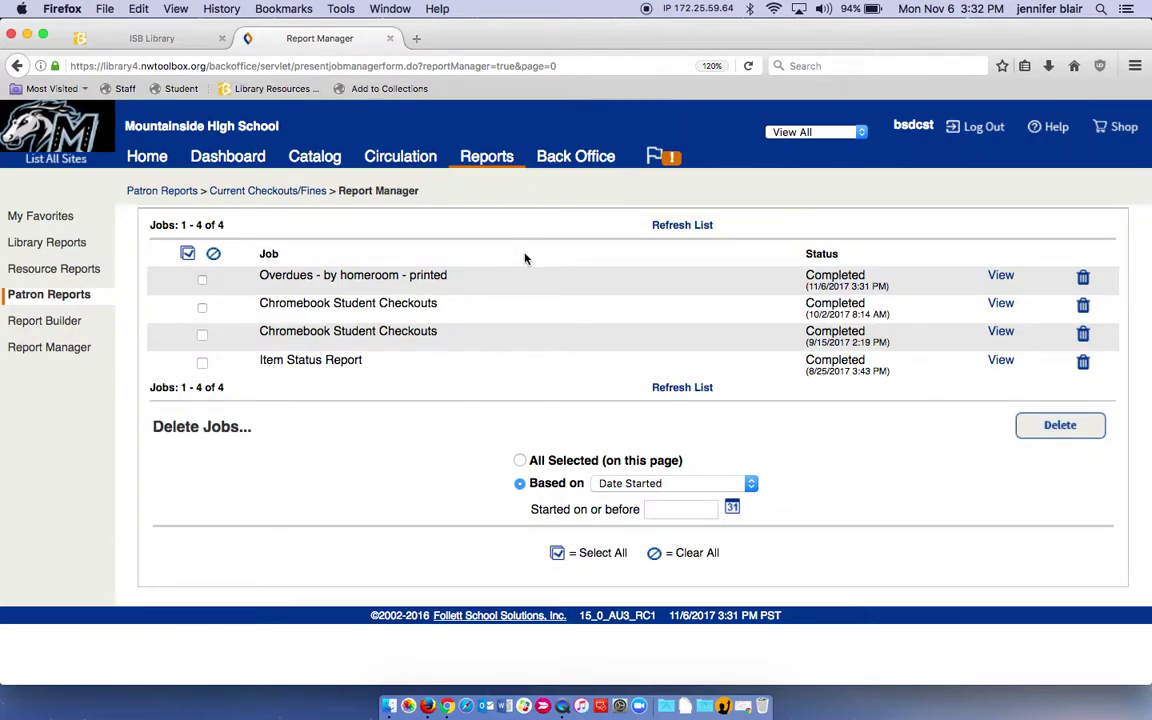
Step: In the Back Office Job Manager, view the completed Overdues report PDF, then close it
{"action": "left_click", "coordinate": [582, 161]}
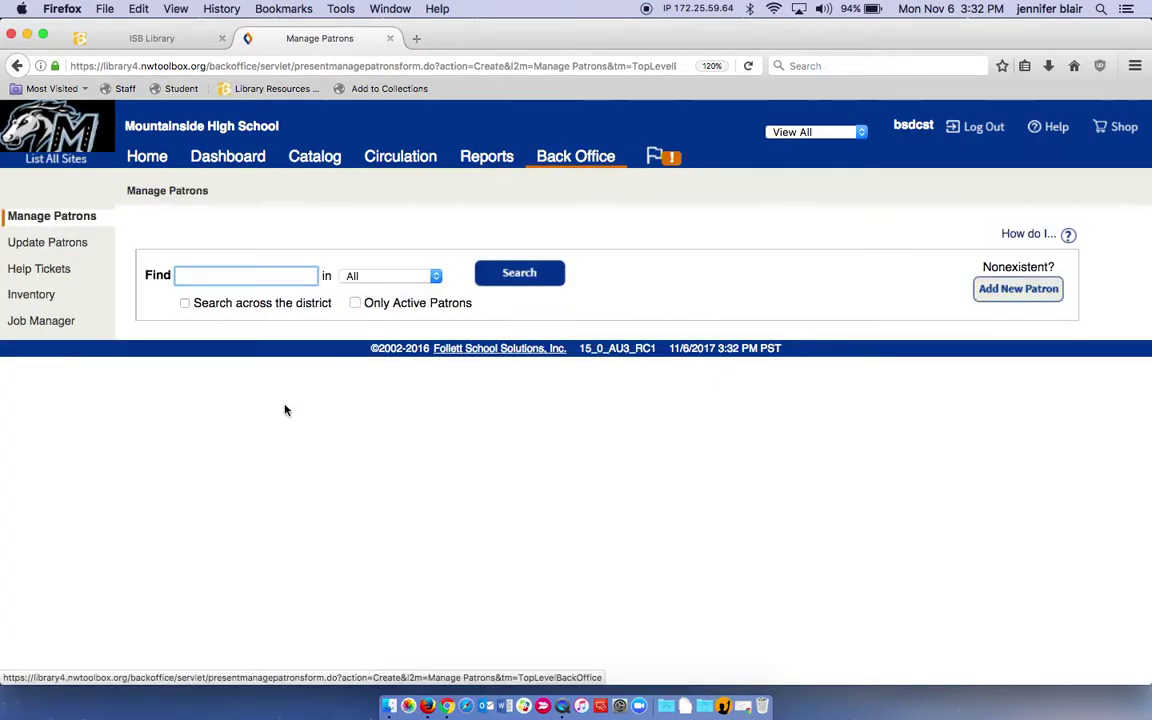
{"action": "left_click", "coordinate": [25, 321]}
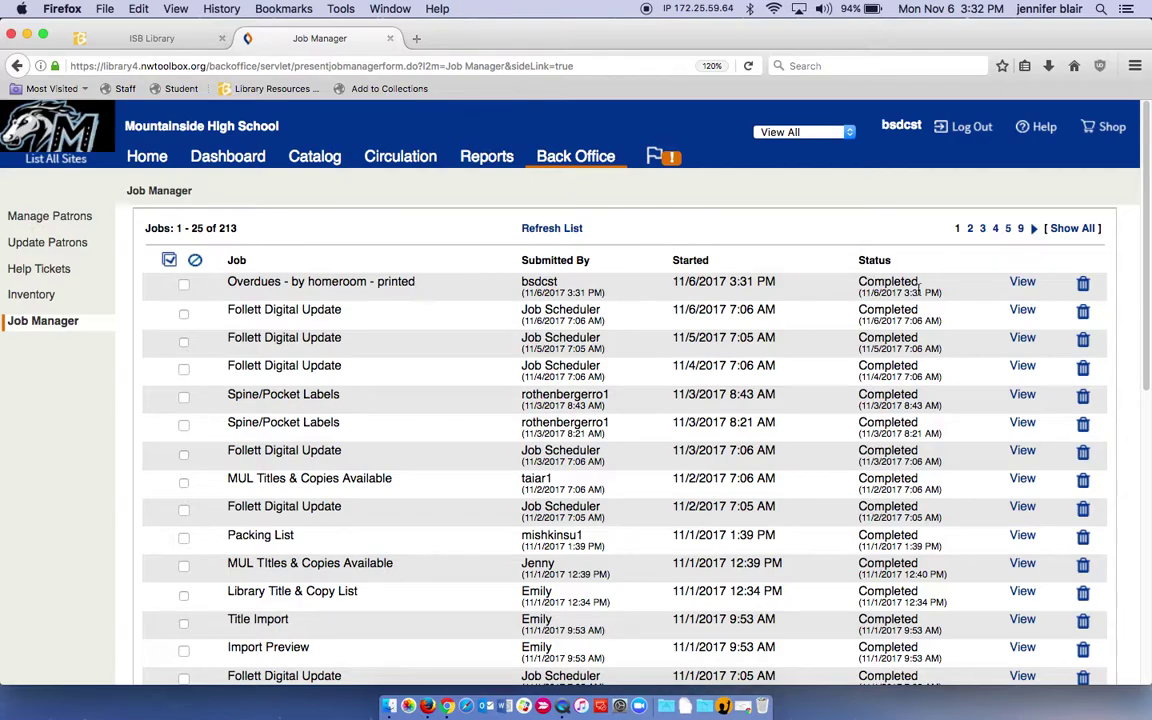
{"action": "left_click", "coordinate": [1023, 283]}
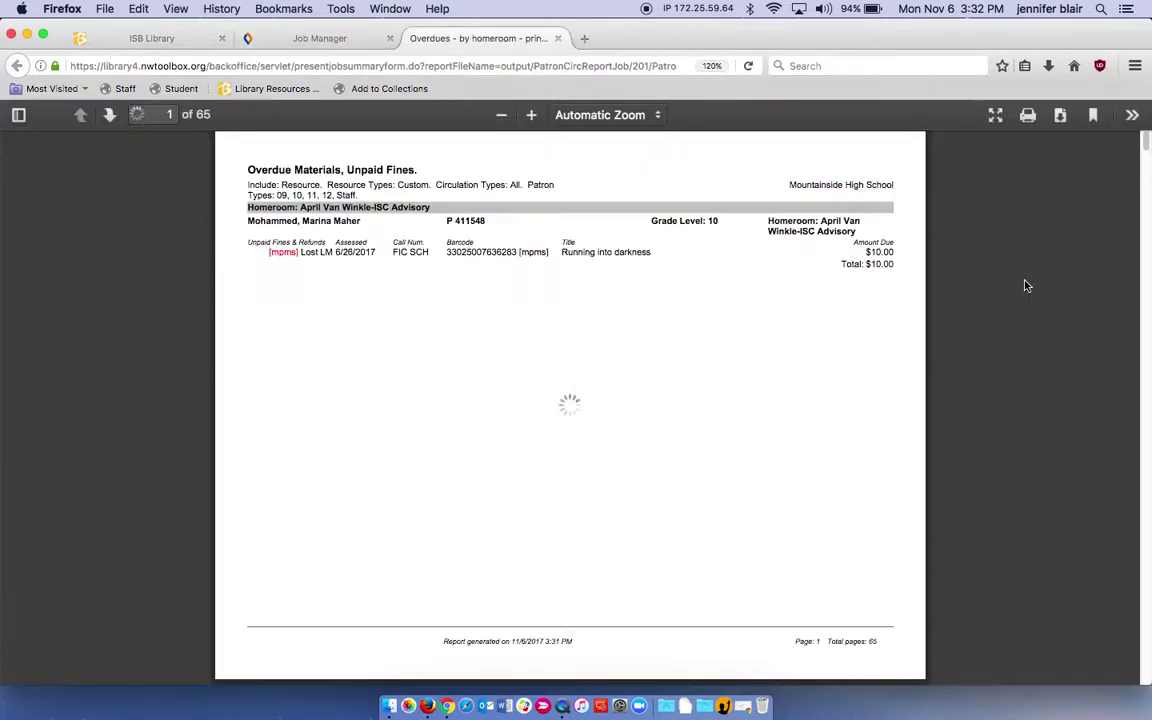
{"action": "scroll", "coordinate": [771, 470], "scroll_direction": "down", "scroll_amount": 10}
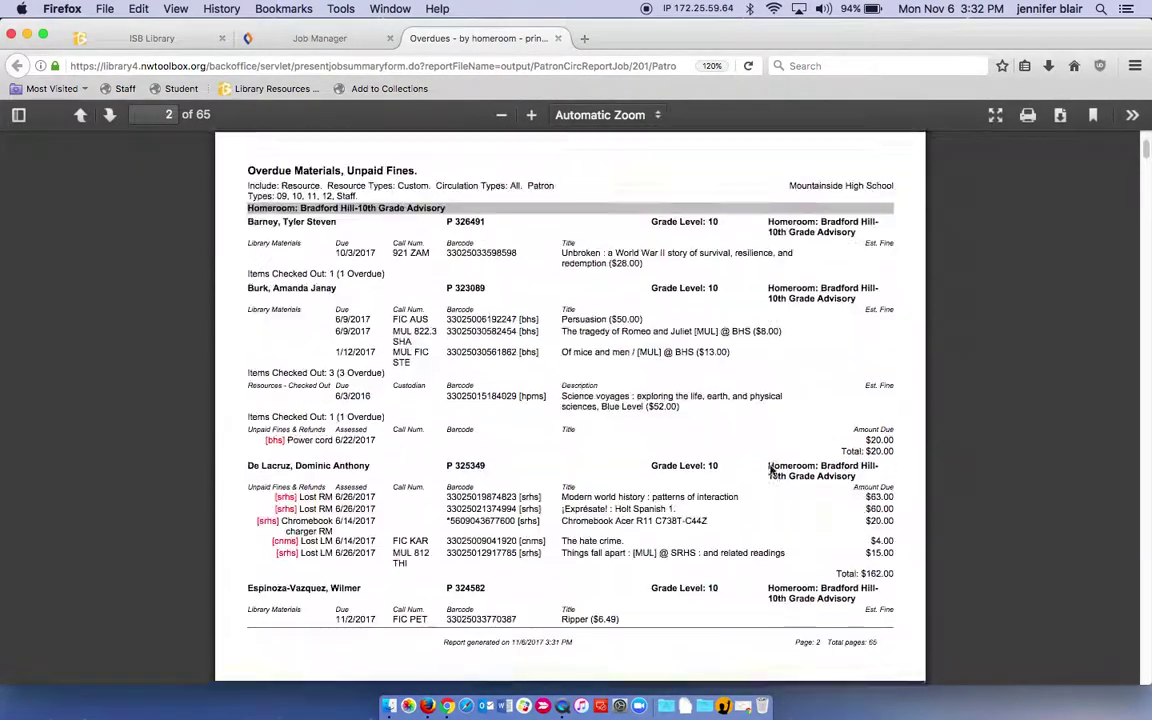
{"action": "scroll", "coordinate": [771, 470], "scroll_direction": "up", "scroll_amount": 4}
{"action": "left_click", "coordinate": [558, 38]}
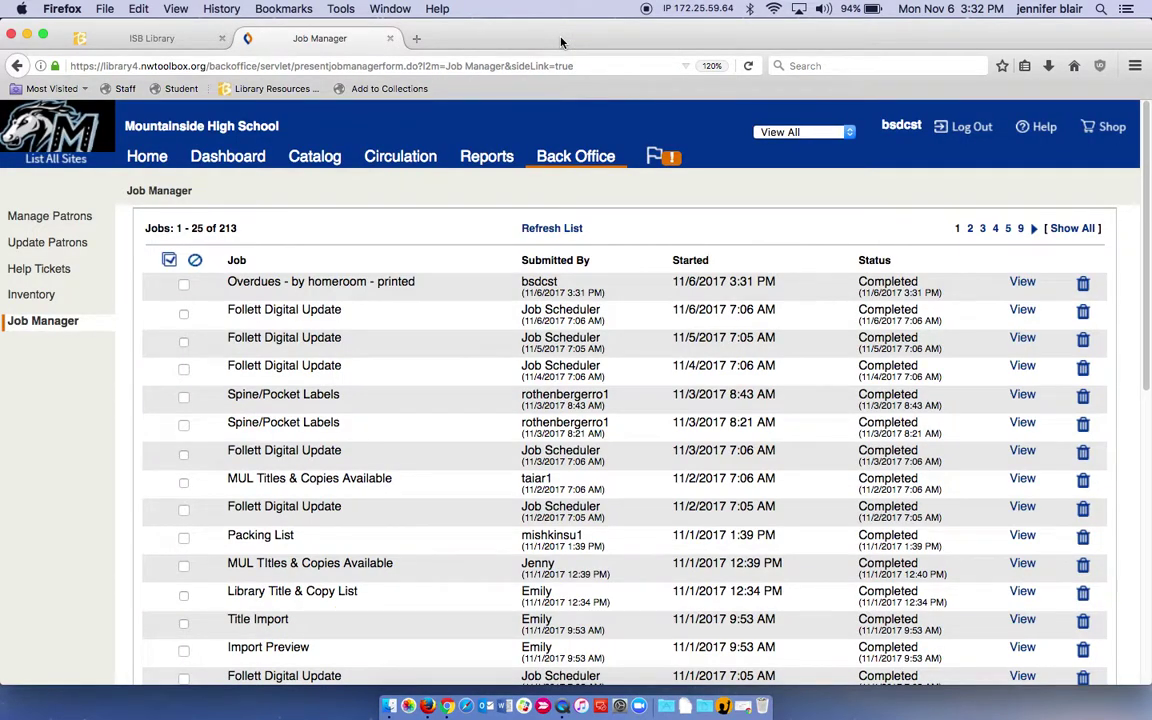